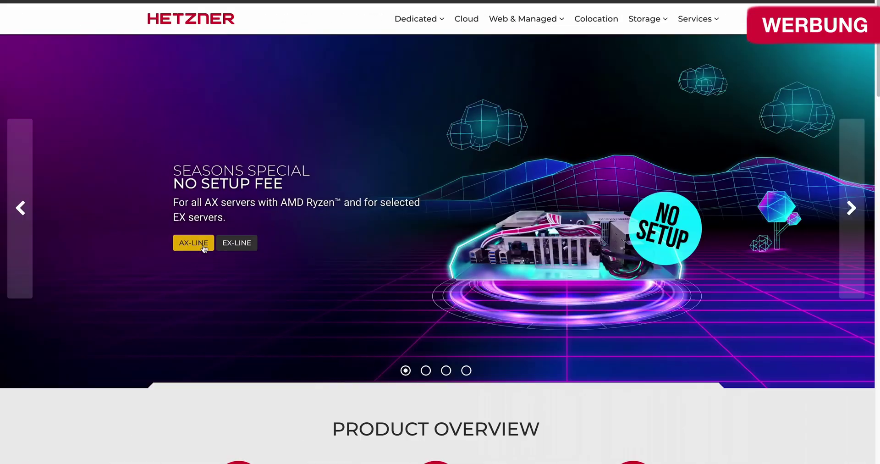
Open the configurator for the AX101 dedicated server from the AX line
click(204, 247)
scroll(328, 291, down, 4)
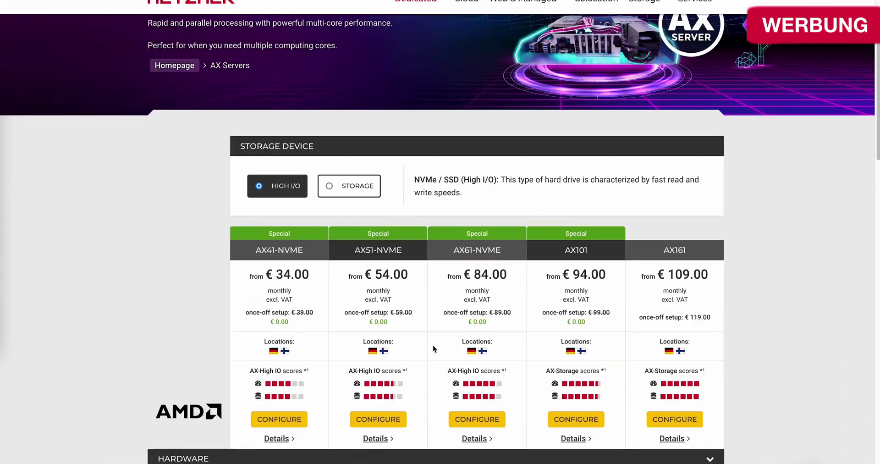
click(563, 335)
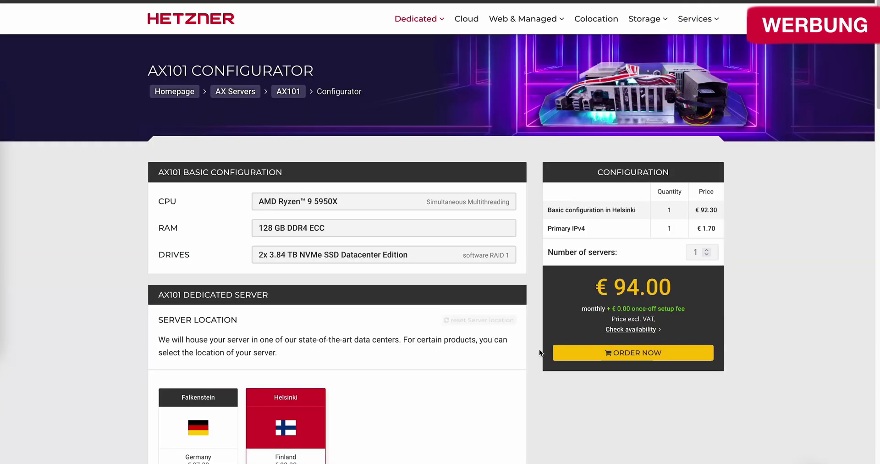
Select Falkenstein as the AX101 server location and order the configured server
scroll(539, 352, down, 4)
click(198, 229)
scroll(585, 286, down, 10)
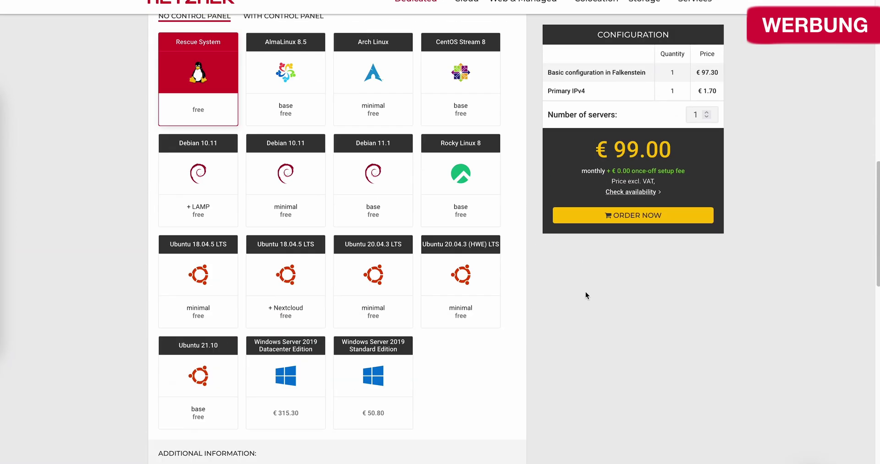
scroll(586, 295, down, 10)
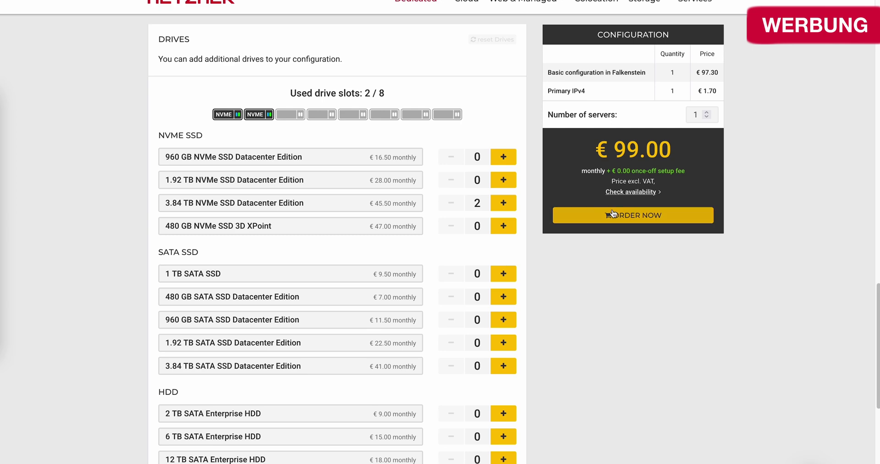
click(612, 213)
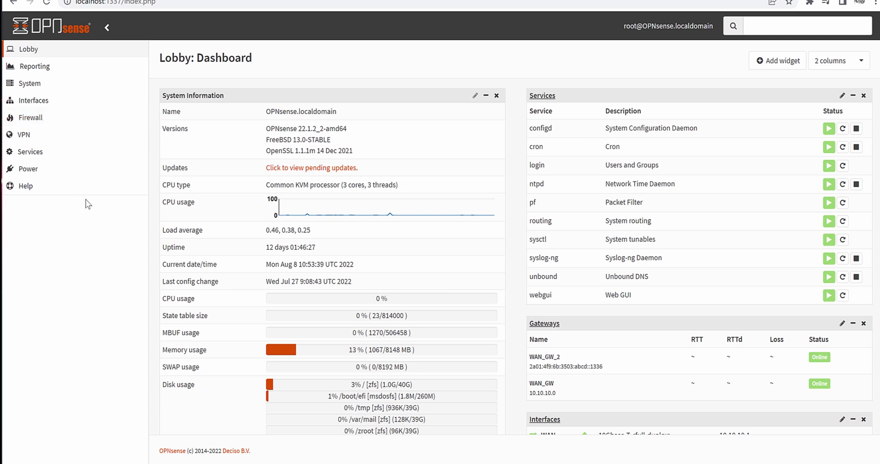
Switch to the OPNsense web interface and review the dashboard's system information, services, gateways and interfaces, plus the Lobby options
click(38, 89)
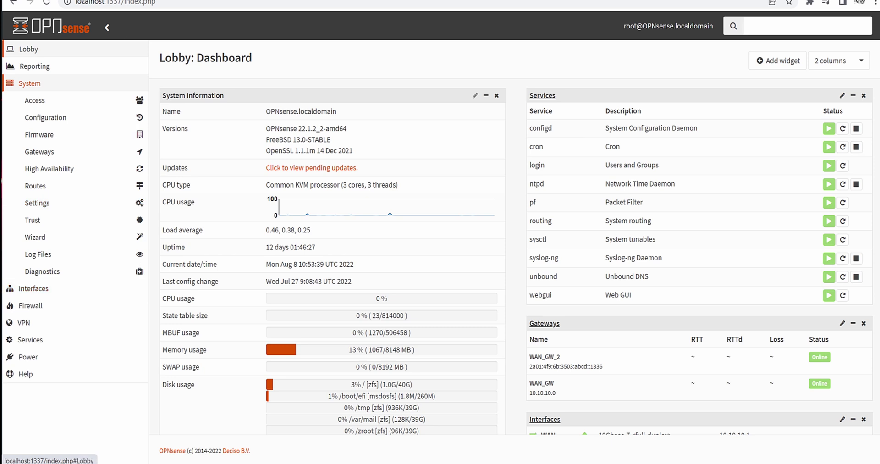
click(39, 86)
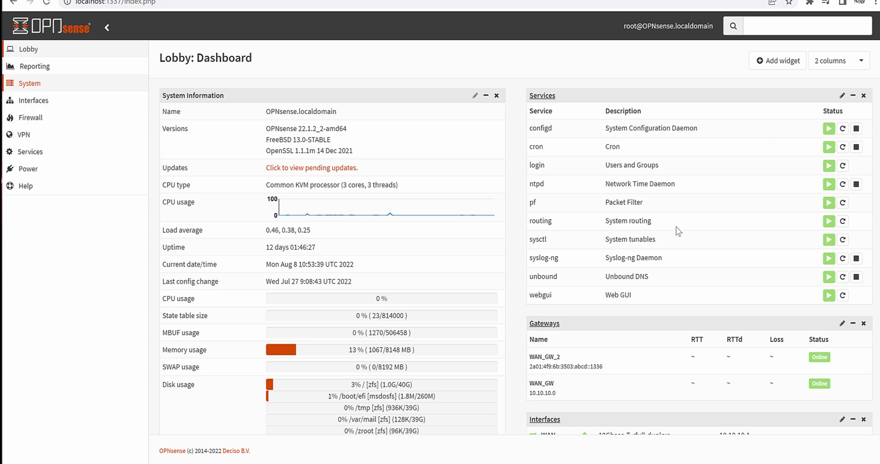
scroll(497, 289, down, 2)
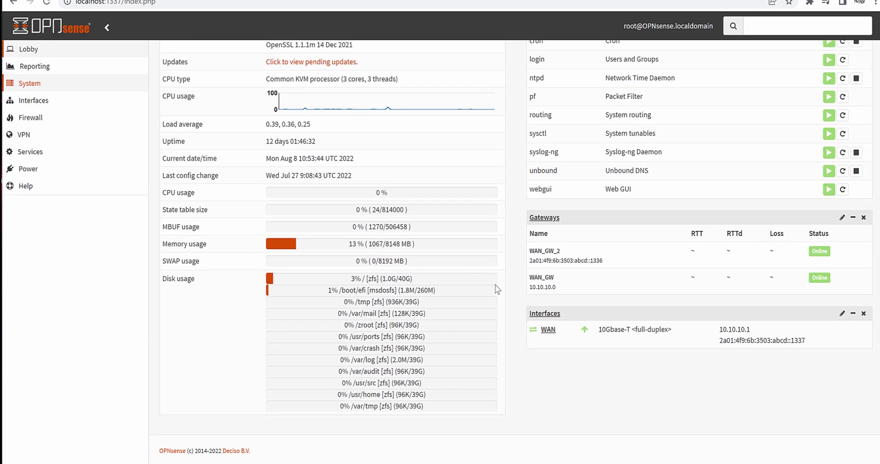
scroll(596, 320, up, 3)
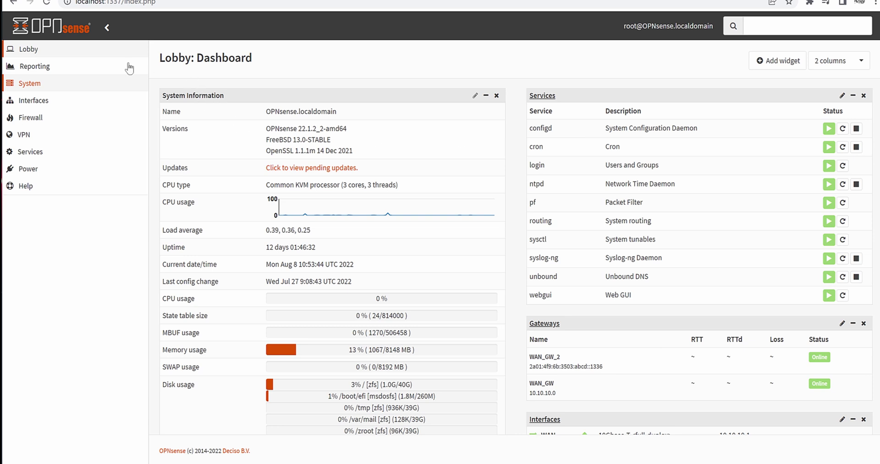
click(30, 49)
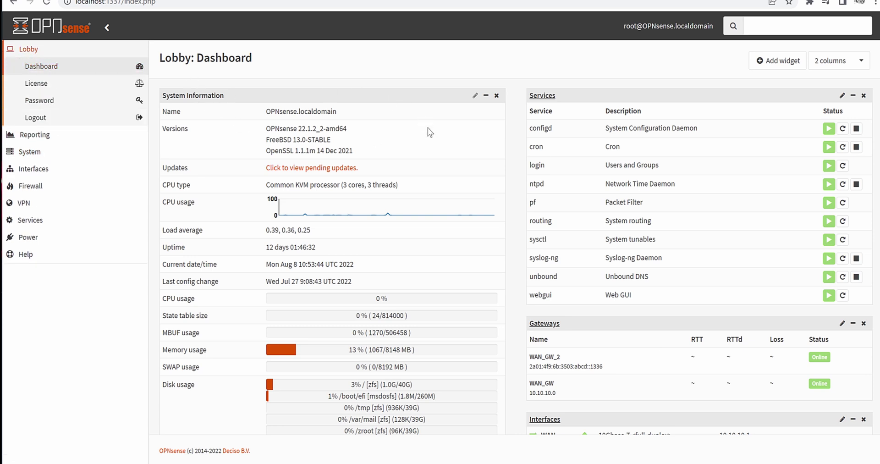
scroll(504, 284, down, 2)
scroll(687, 362, up, 3)
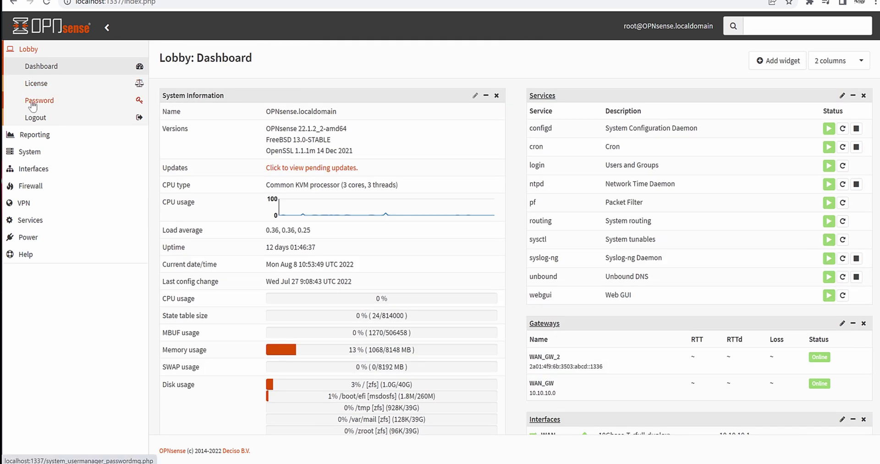
click(51, 50)
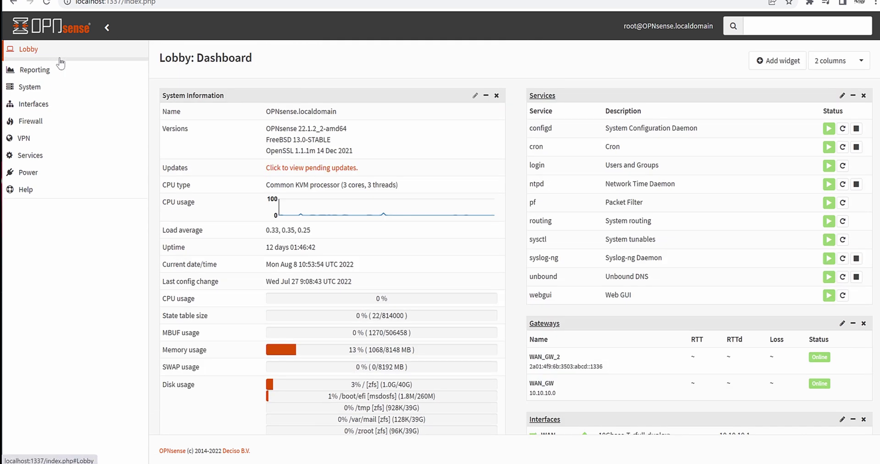
Look through the Reporting section, including its Health graphs, NetFlow capture options and Settings
click(49, 67)
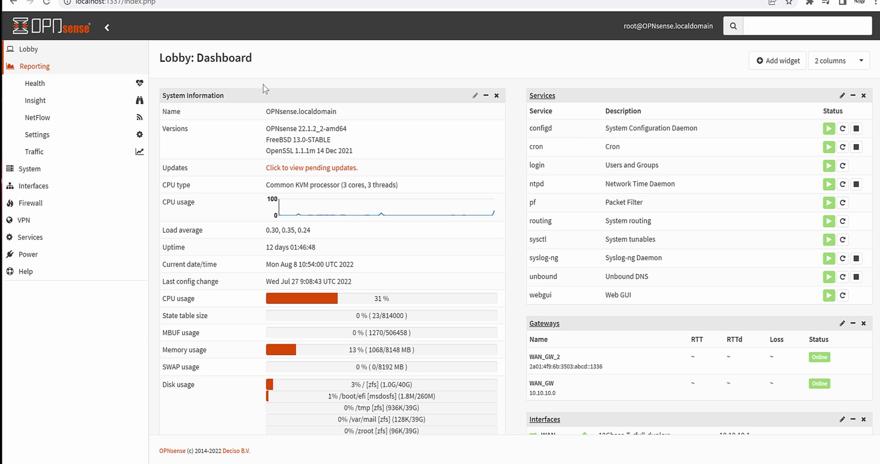
click(49, 87)
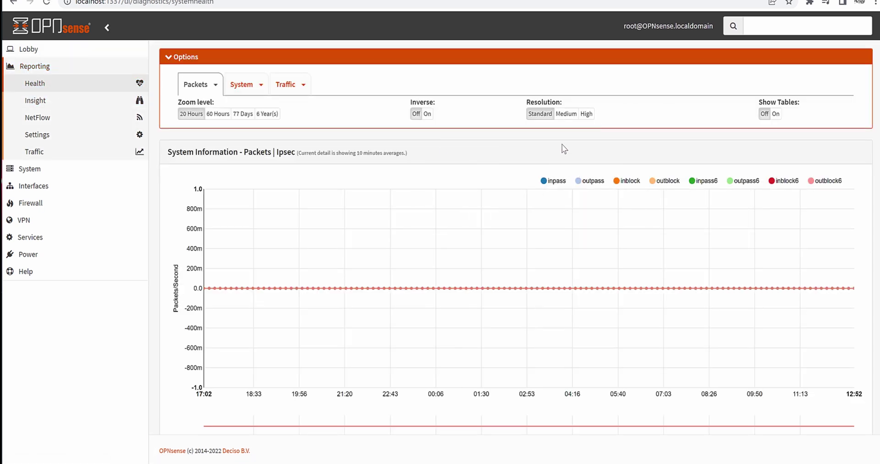
click(54, 106)
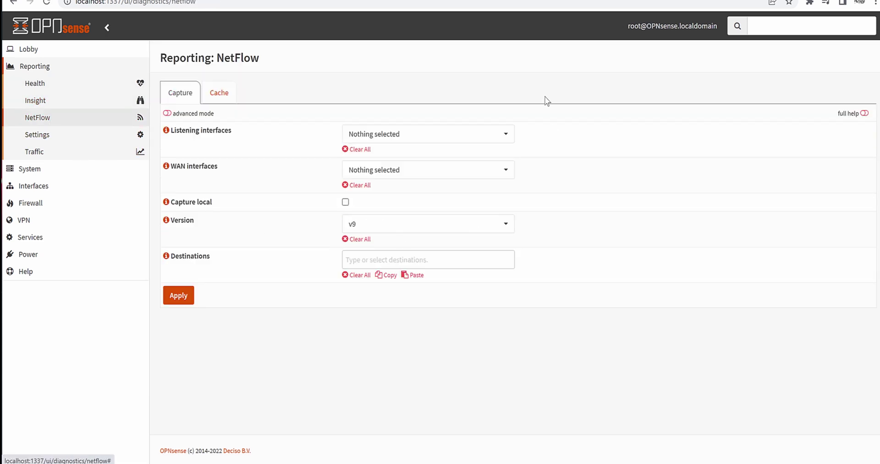
click(69, 134)
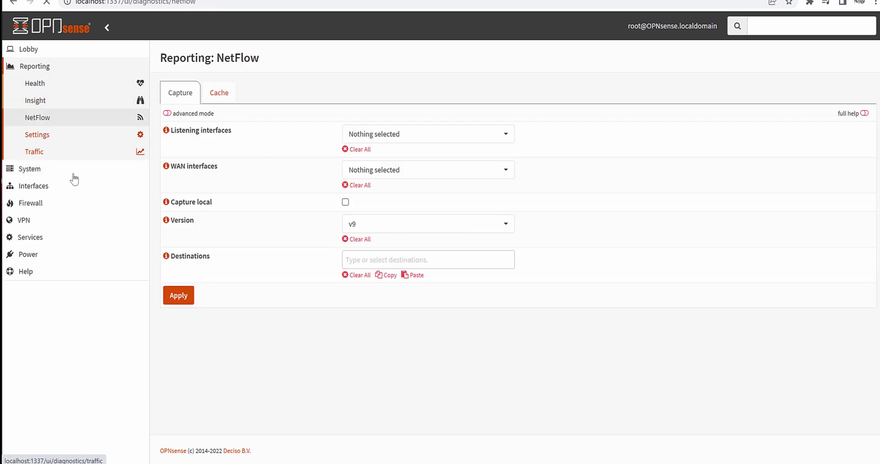
click(44, 66)
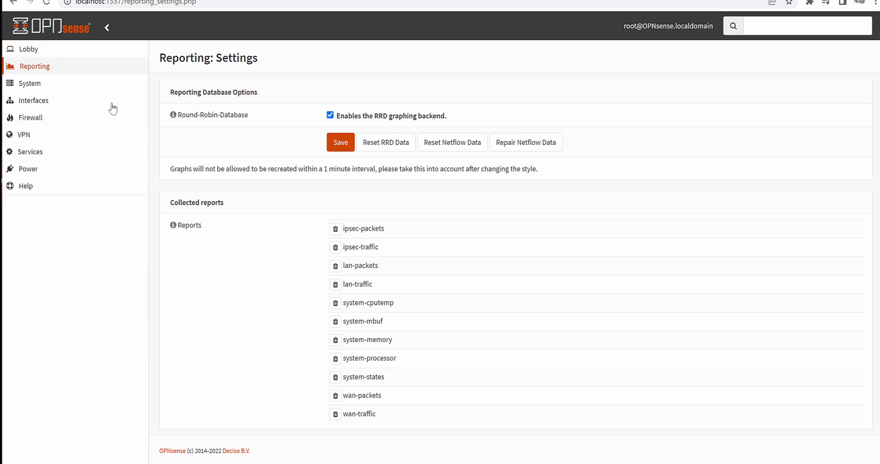
Look over the options offered under Interfaces and Firewall
click(57, 105)
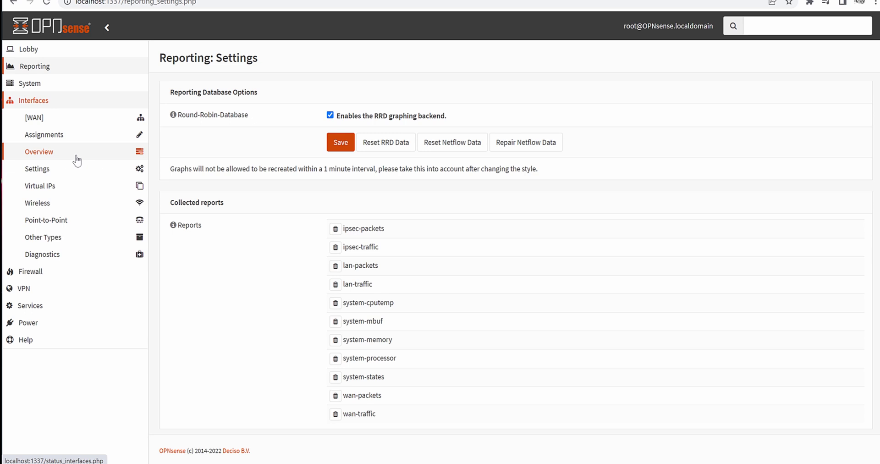
click(83, 272)
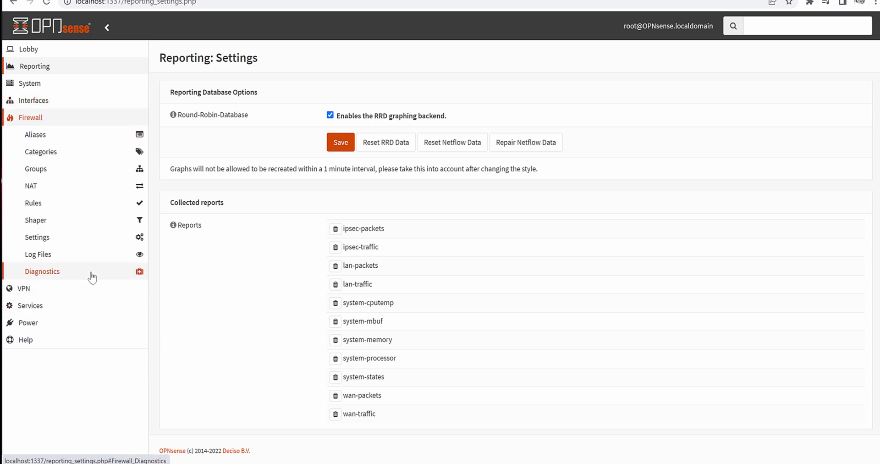
click(33, 101)
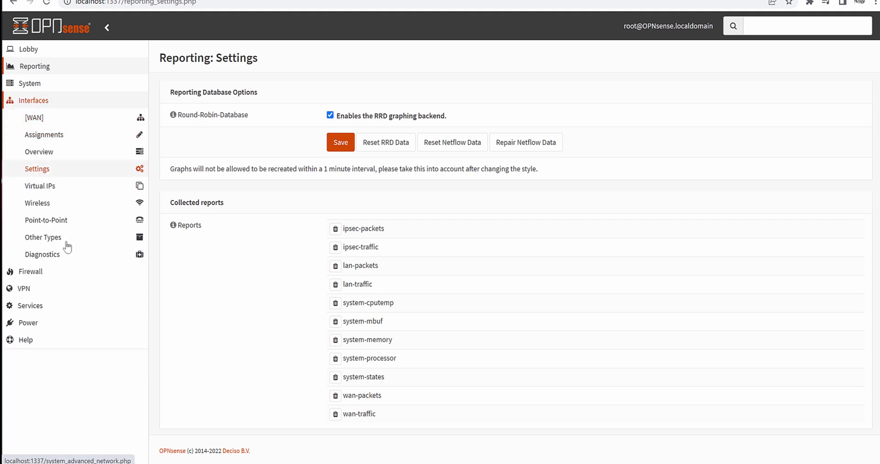
click(50, 102)
click(49, 122)
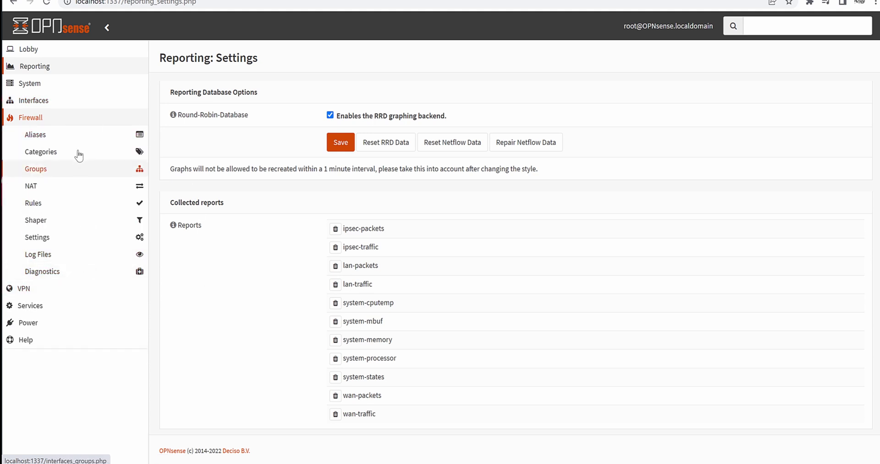
Look over the options offered under VPN, Services and Power
click(62, 290)
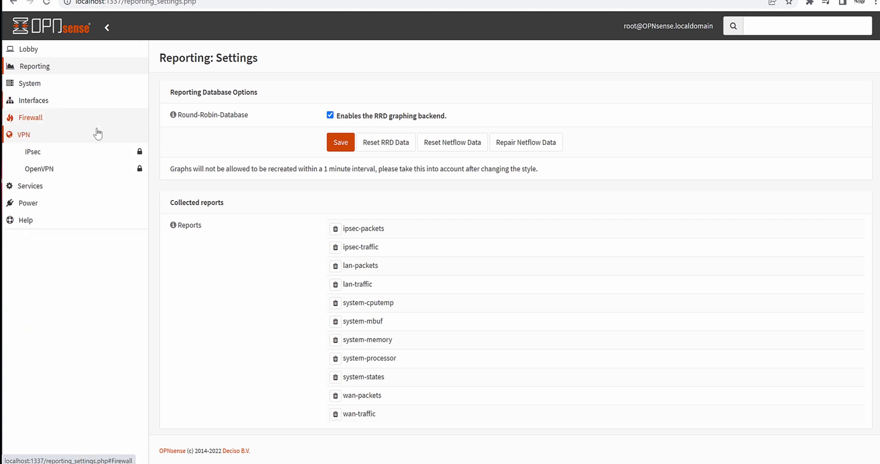
click(101, 193)
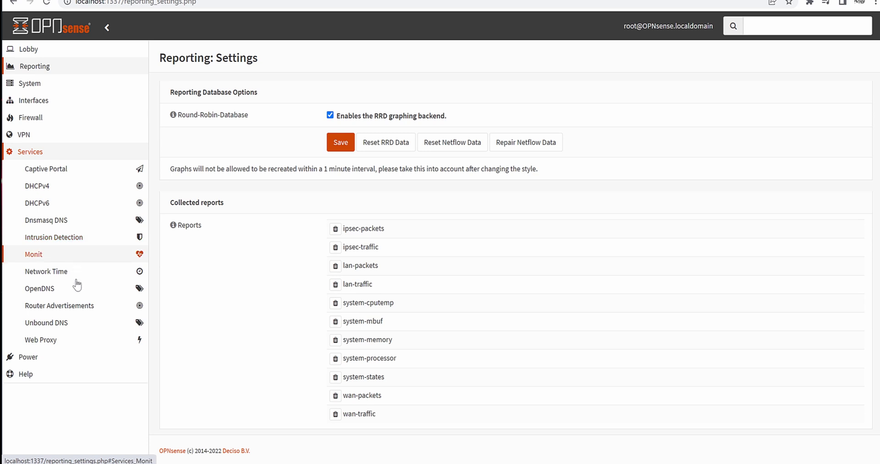
click(63, 358)
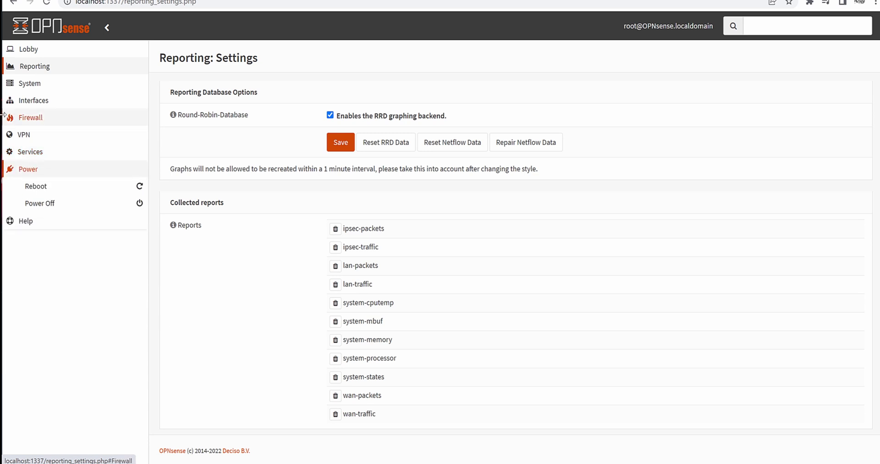
Examine the Users, Groups, Servers and Tester pages of the System Access section
click(95, 78)
click(97, 171)
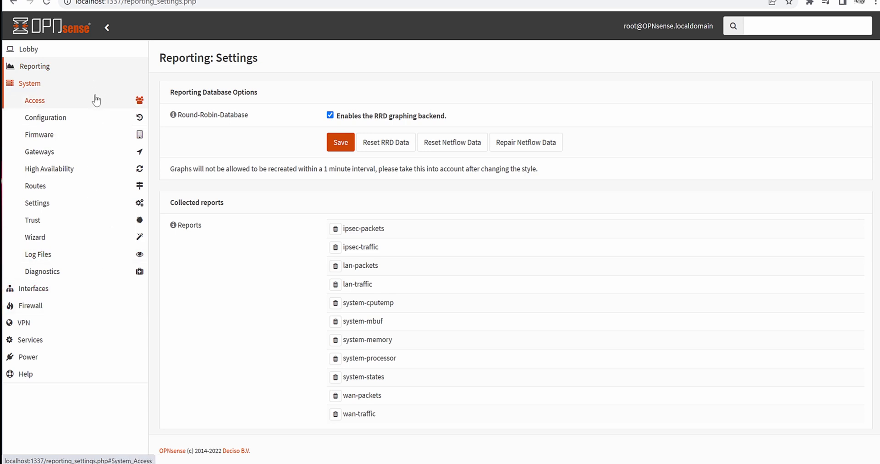
click(46, 104)
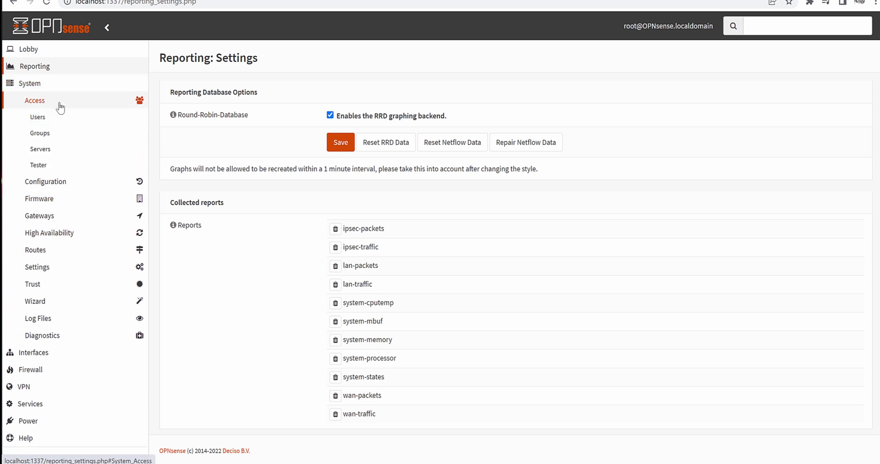
click(51, 123)
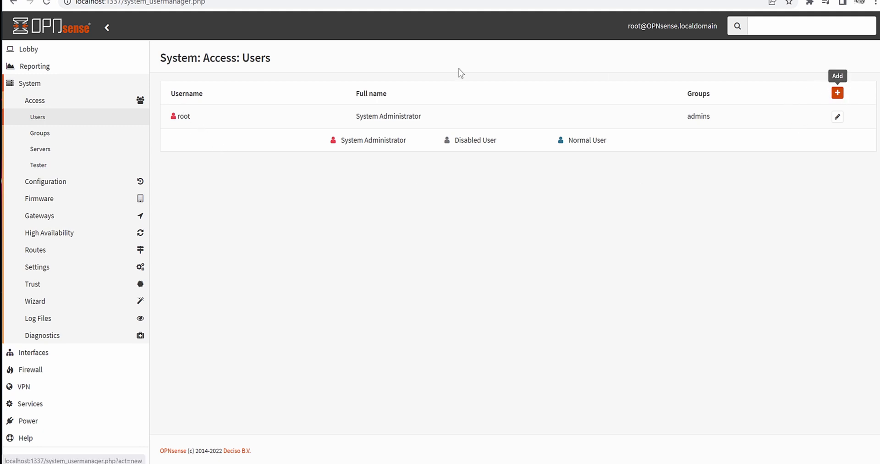
click(90, 136)
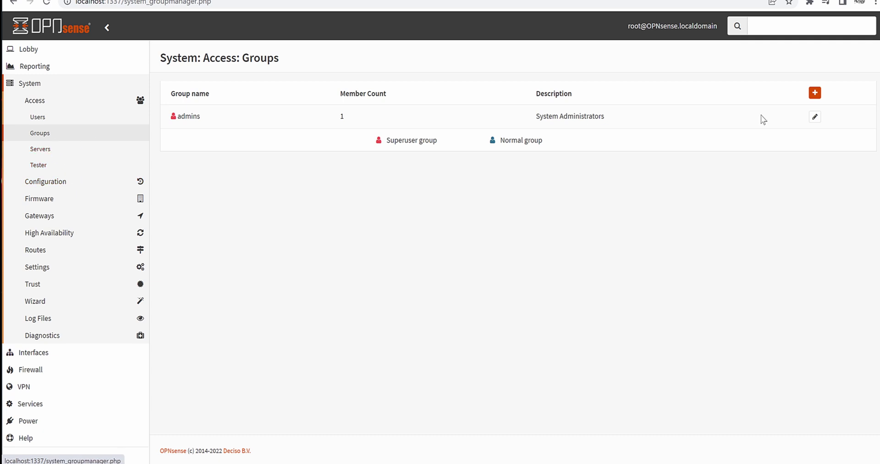
click(104, 151)
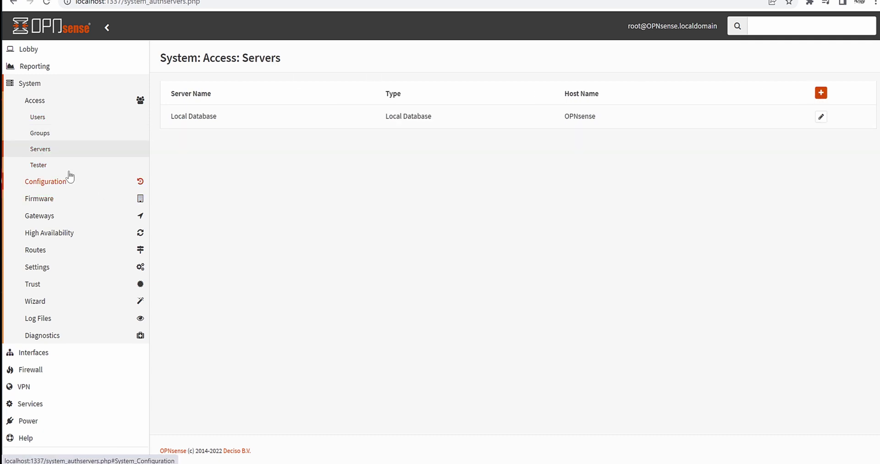
click(49, 166)
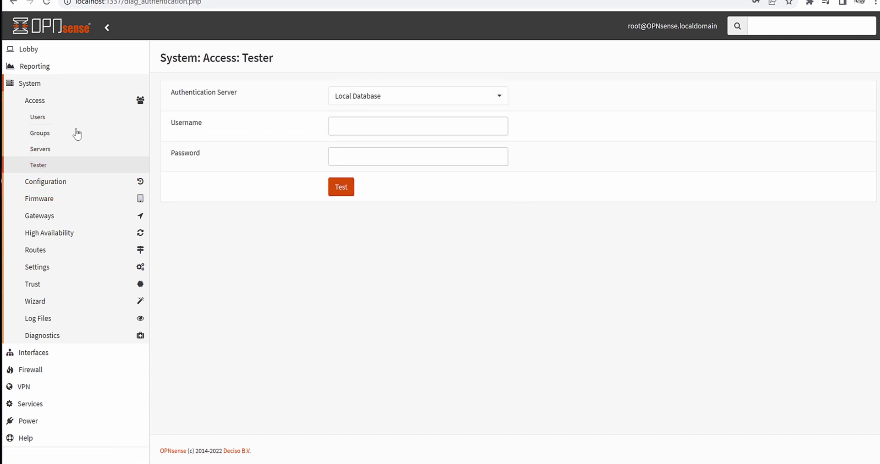
click(35, 101)
Examine the download, restore and Google Drive options on the System configuration Backups page
click(45, 118)
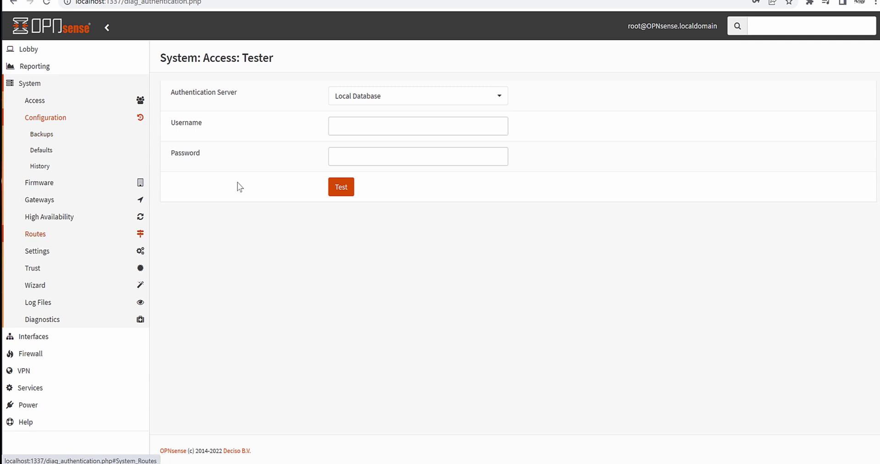
click(42, 138)
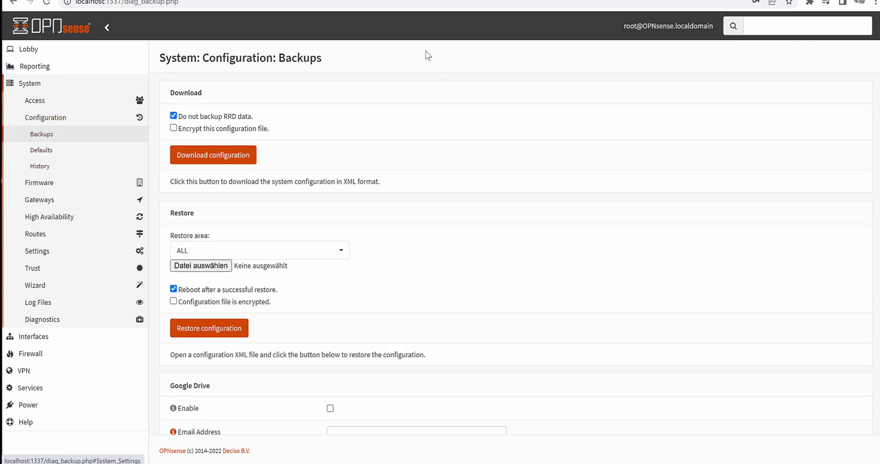
scroll(449, 149, down, 5)
scroll(275, 128, up, 5)
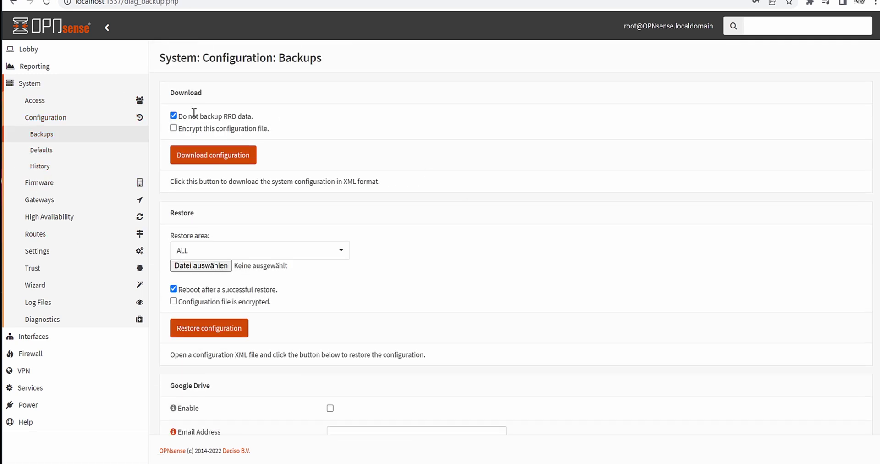
Look over the Firmware and Settings options in the System section
click(42, 185)
scroll(81, 220, down, 1)
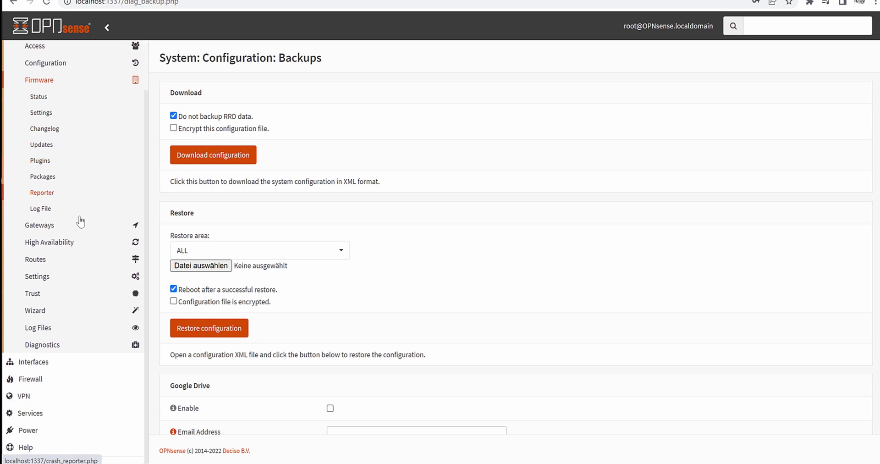
click(46, 278)
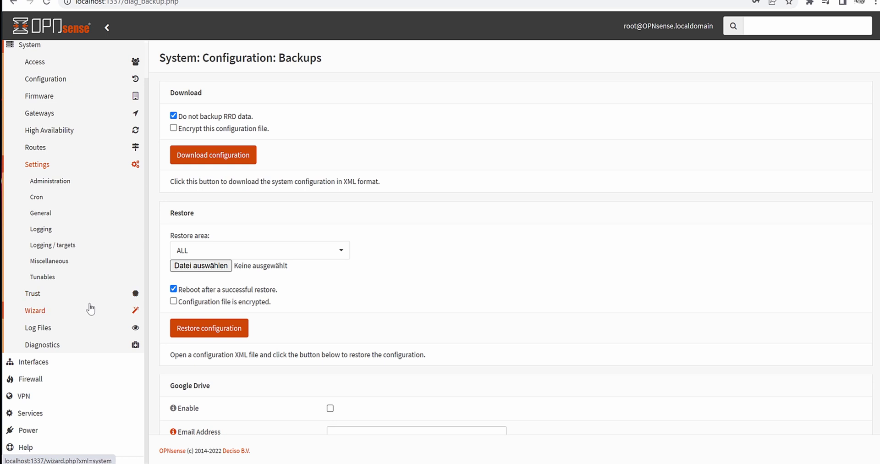
Examine the System General settings, including language, theme, DNS servers, DNS server options and gateway switching
click(48, 215)
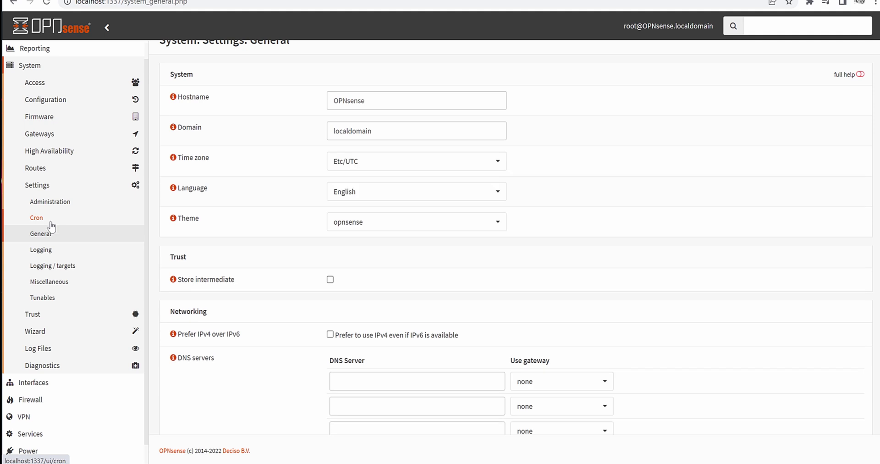
scroll(393, 212, up, 1)
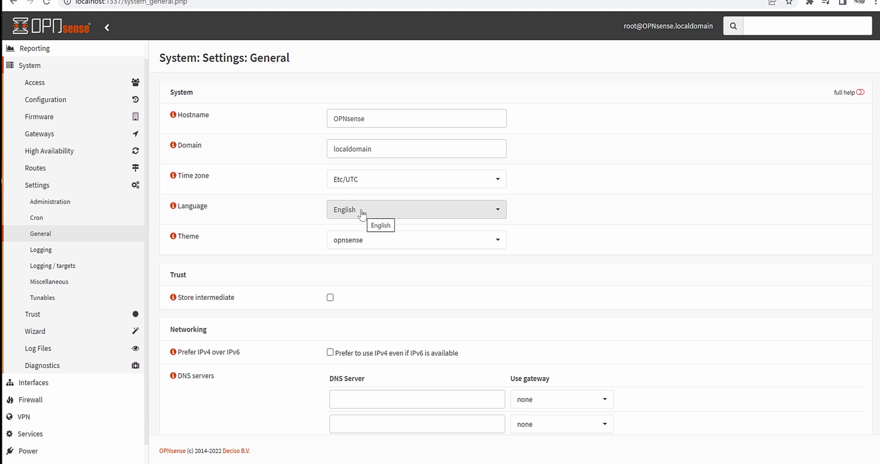
click(378, 243)
click(247, 257)
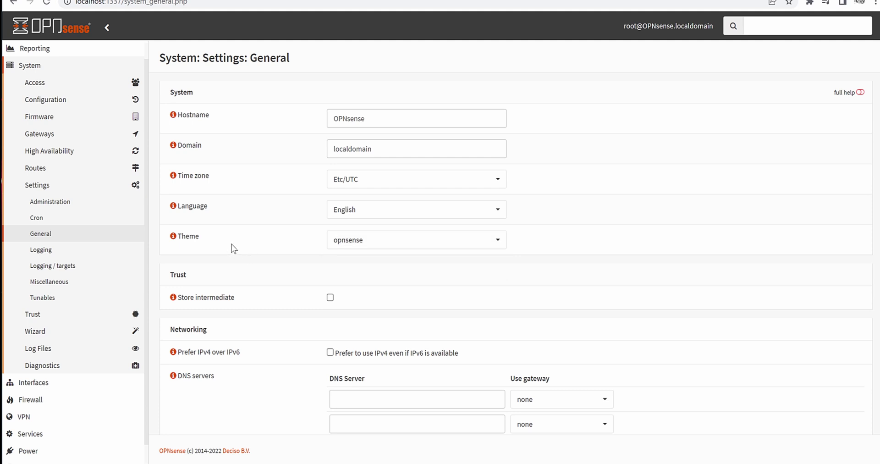
scroll(243, 229, down, 3)
scroll(304, 177, down, 5)
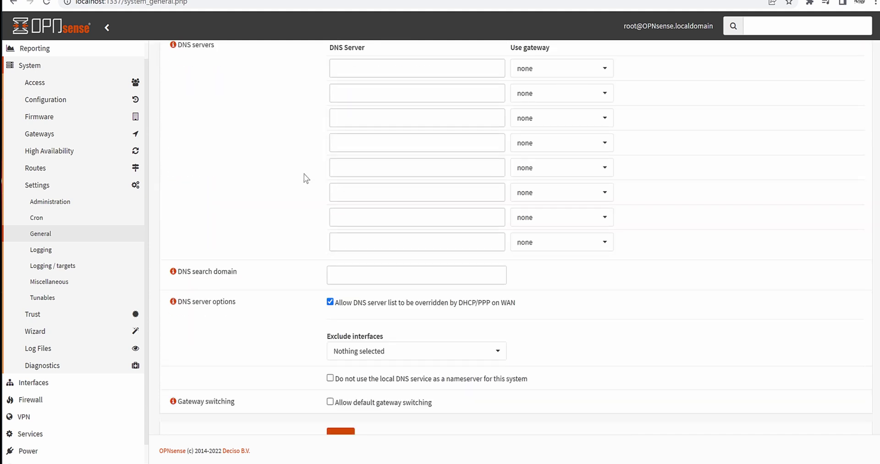
scroll(301, 172, up, 2)
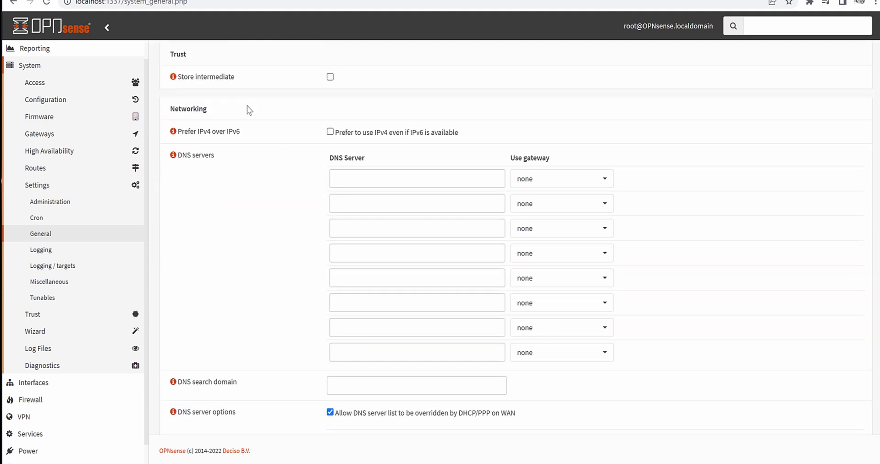
click(358, 176)
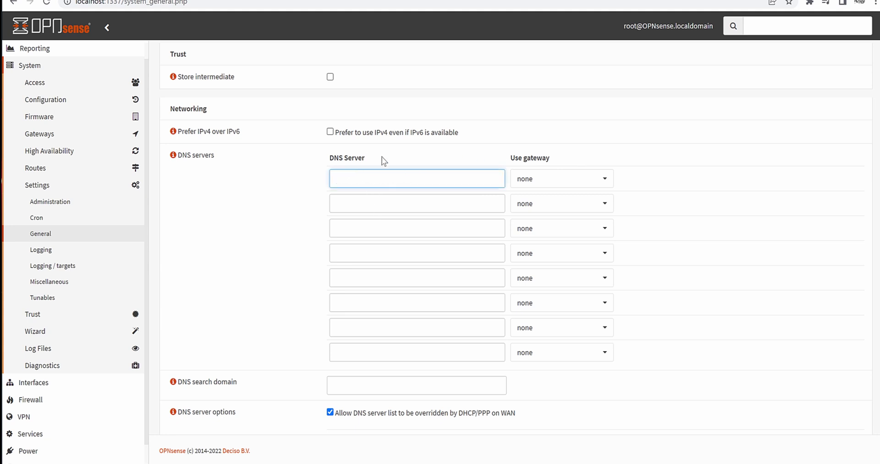
scroll(285, 177, down, 4)
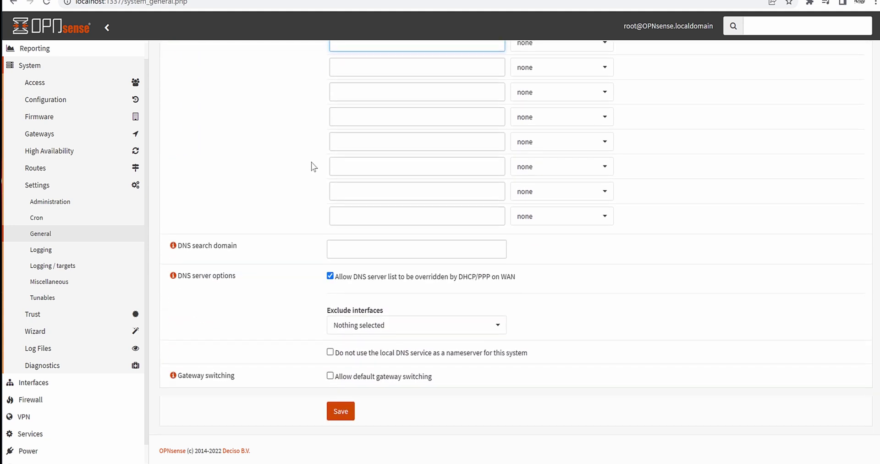
scroll(312, 165, up, 2)
scroll(327, 187, up, 1)
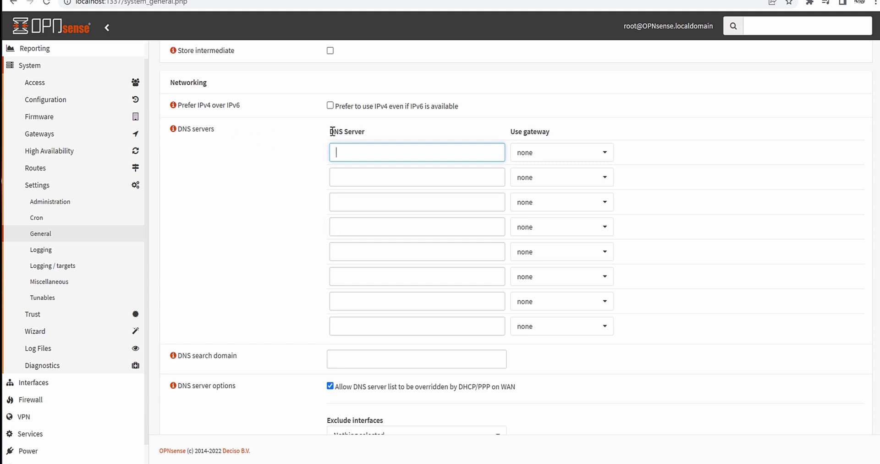
drag(330, 131, 343, 132)
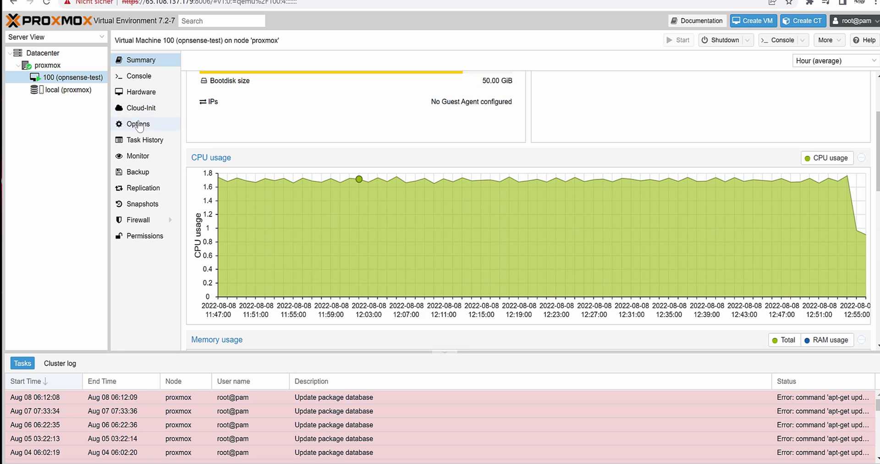
Switch to Proxmox, open a shell in the opnsense-test VM's console and ping 1.1.1.1
click(142, 78)
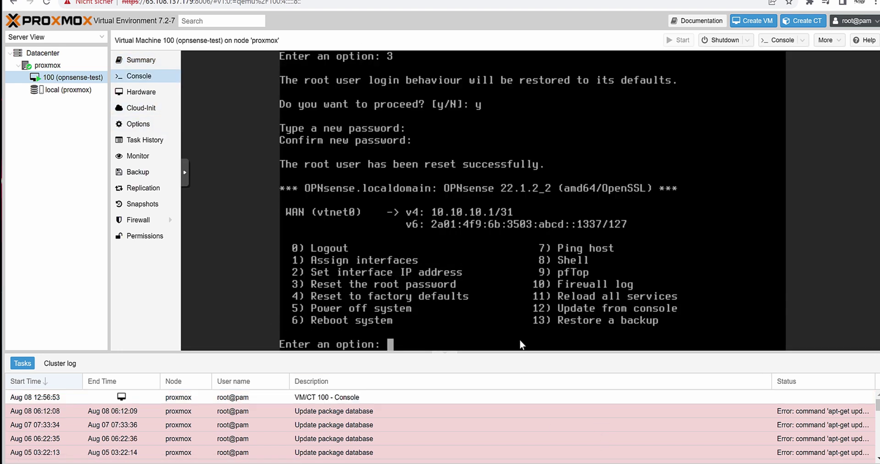
text(8)
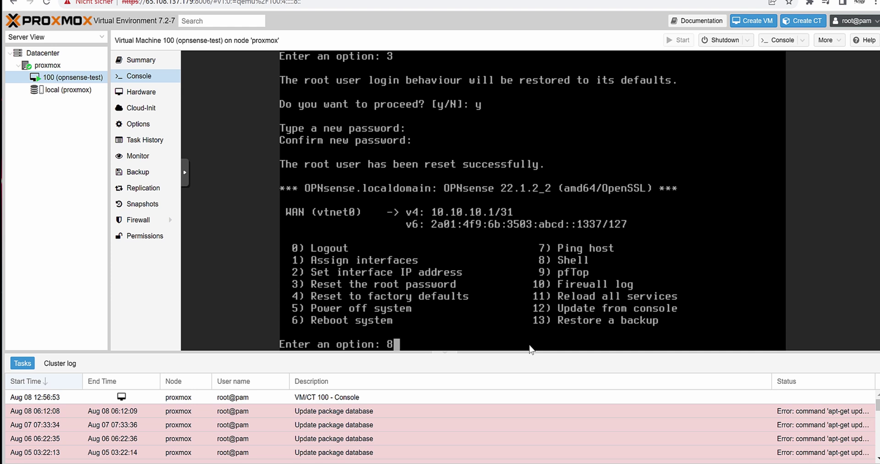
key(Return)
text(ping )
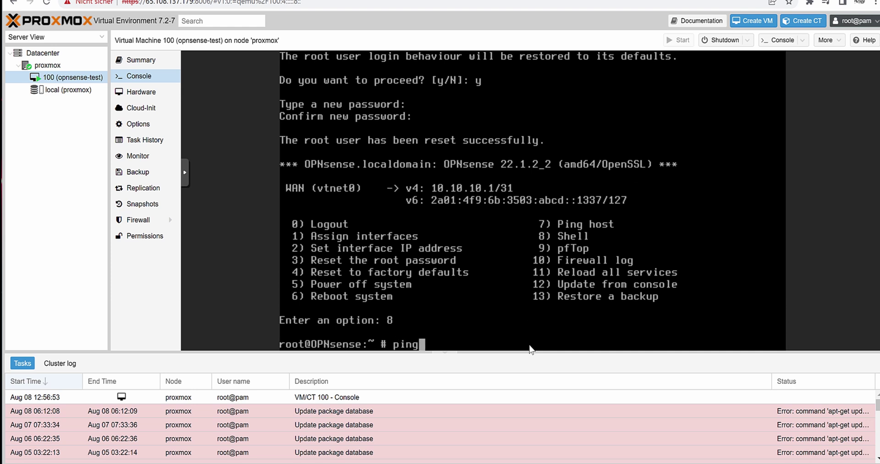
text(1.1.1.1)
key(Return)
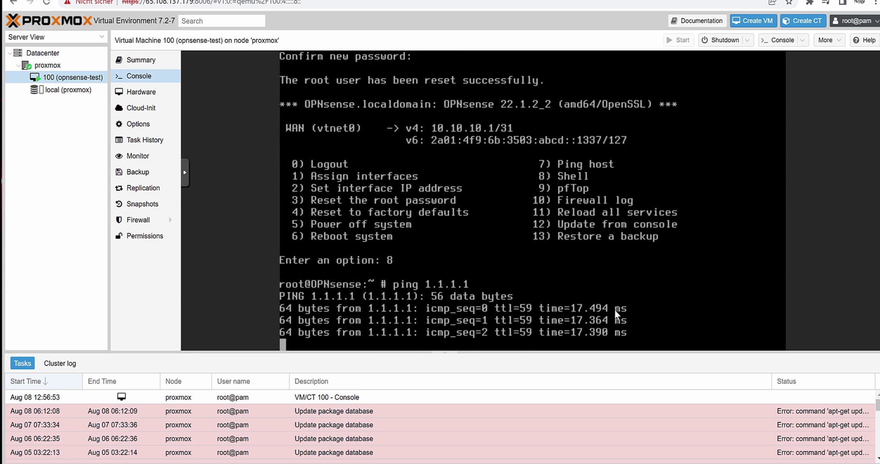
Stop the running ping and test name resolution by pinging google.com, ending that ping as well
key(ctrl+c)
key(Up)
key(BackSpace)
key(BackSpace)
key(BackSpace)
key(BackSpace)
key(BackSpace)
key(BackSpace)
key(BackSpace)
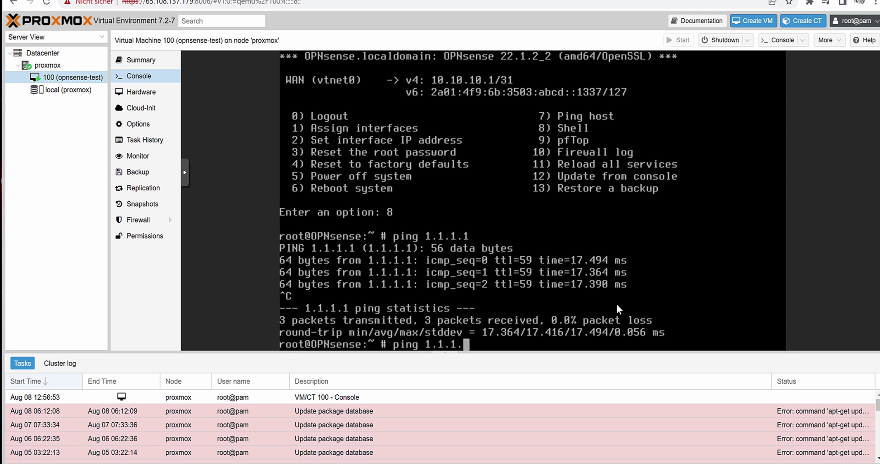
text(google.com)
key(Return)
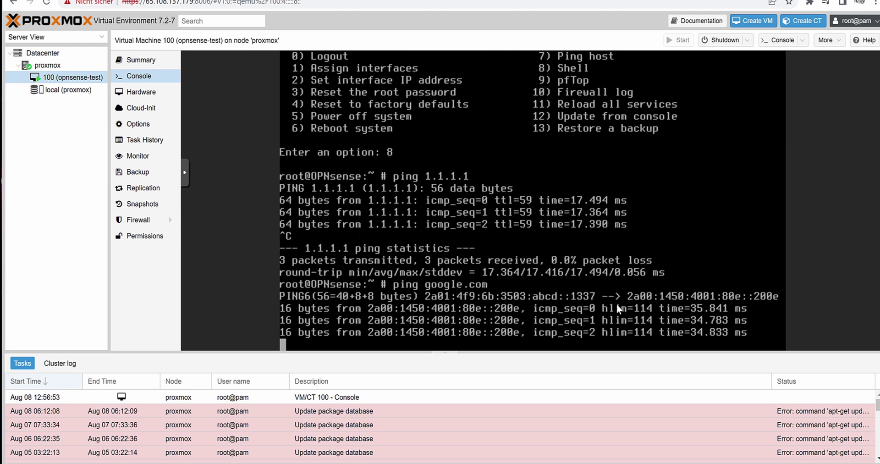
key(ctrl+c)
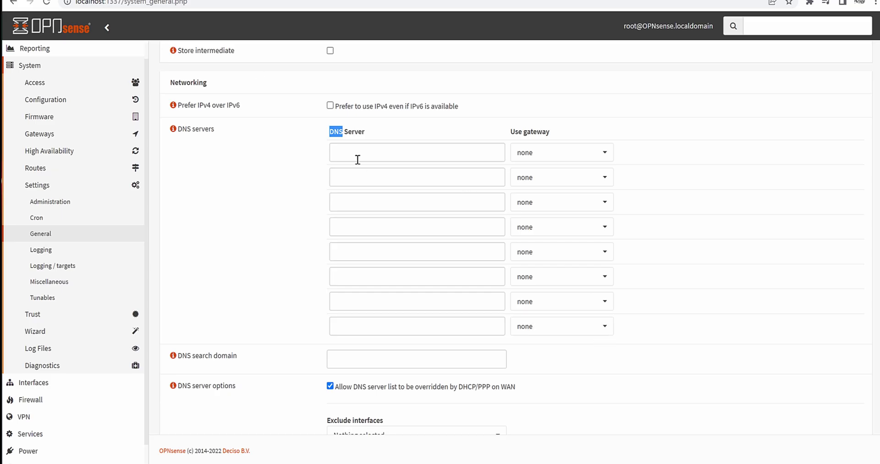
Switch back to OPNsense and enter 1.1.1.1 and 8.8.8.8 as the first two DNS servers in the General settings
click(357, 159)
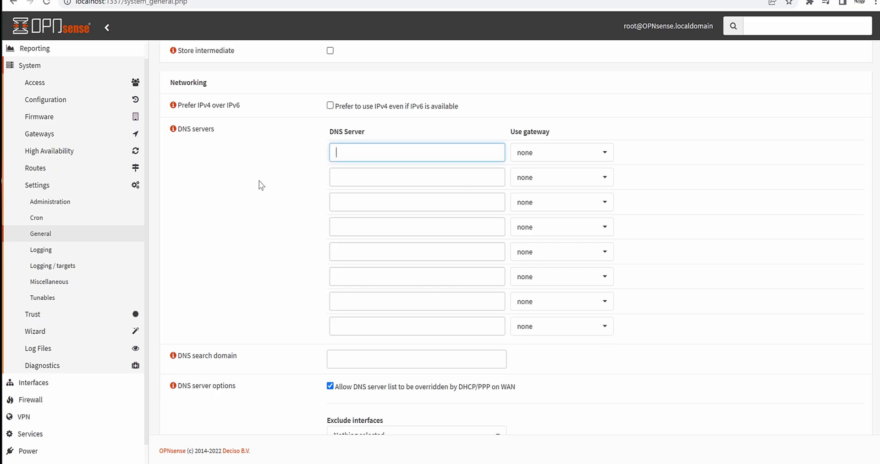
click(259, 183)
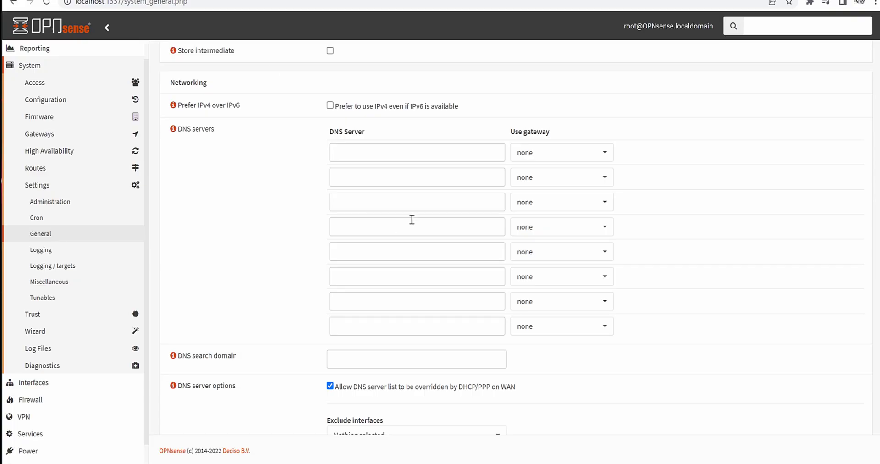
click(373, 149)
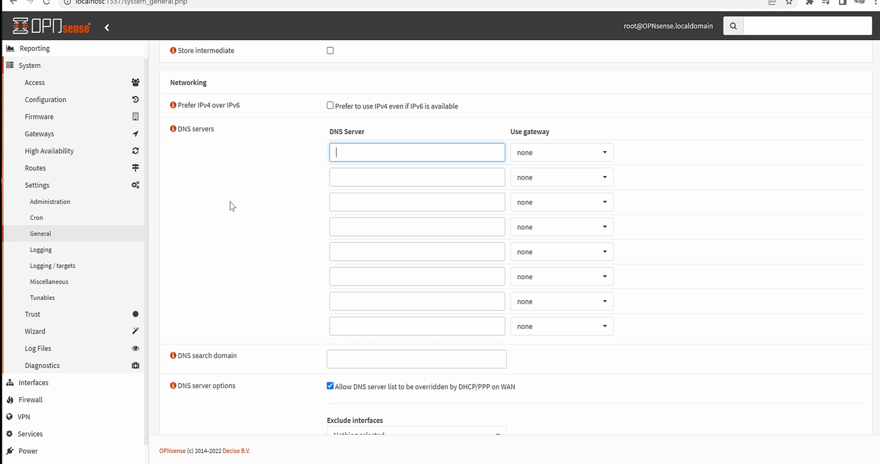
text(1.1.1.1)
click(378, 173)
text(8)
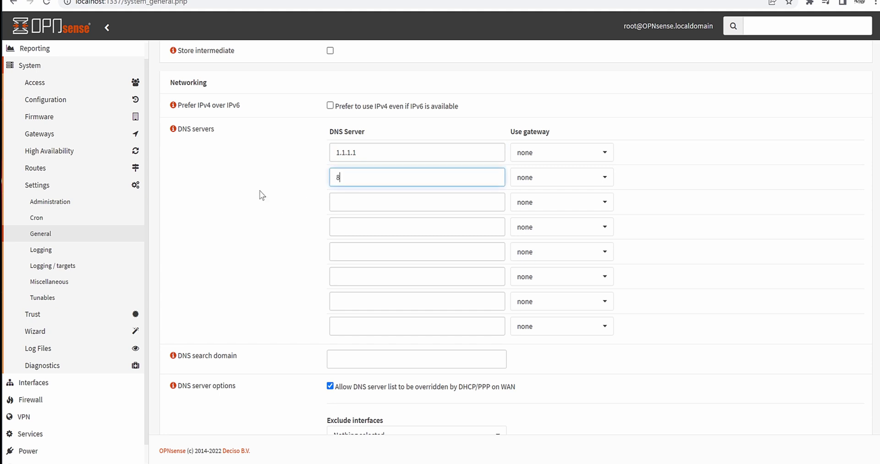
text(.8.8.8)
click(344, 202)
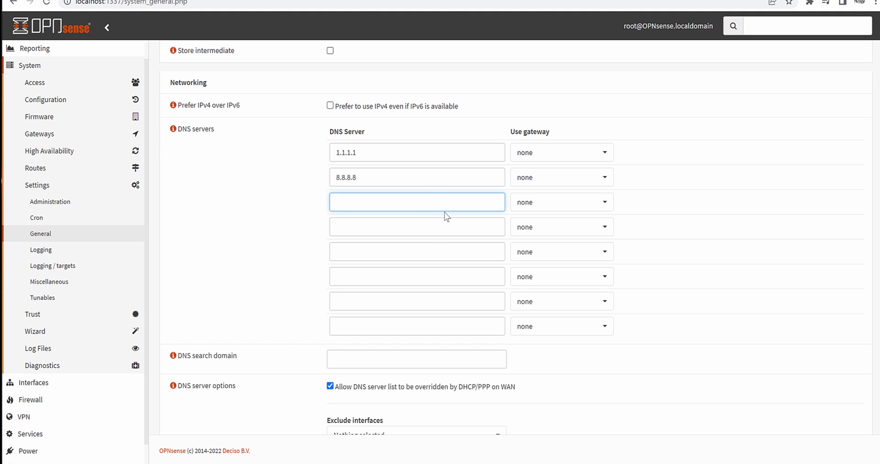
Review the remaining DNS options on the General settings page and save the settings
scroll(332, 142, down, 3)
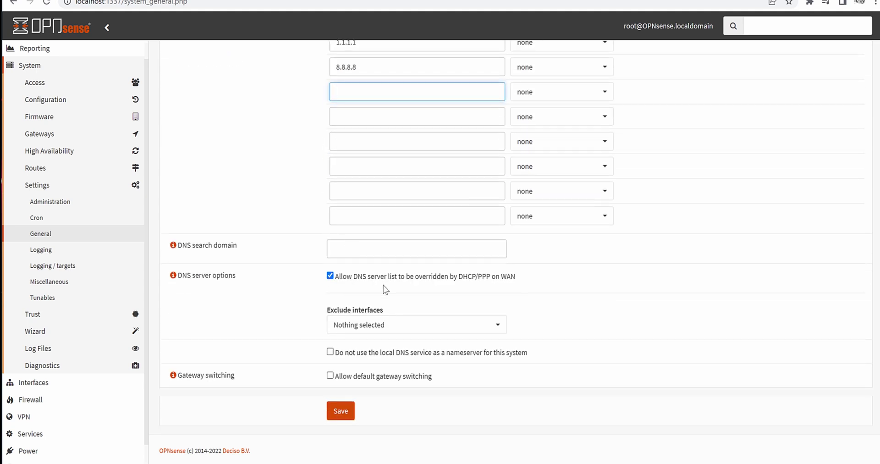
scroll(349, 287, up, 4)
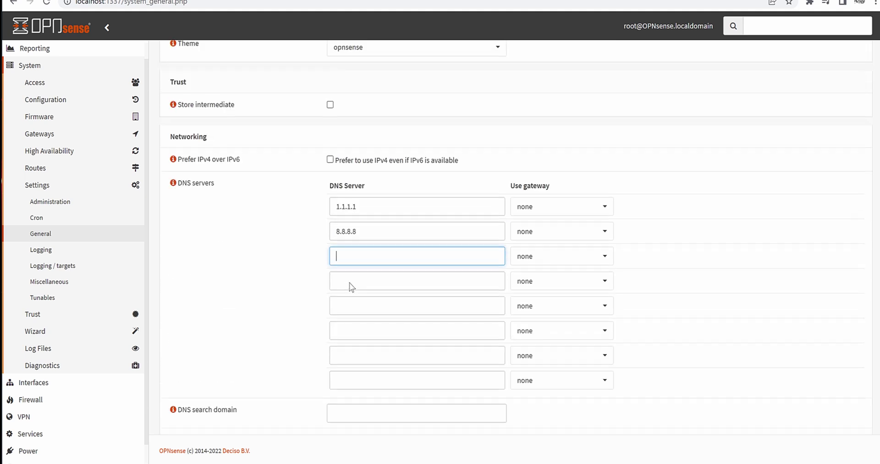
scroll(346, 281, down, 2)
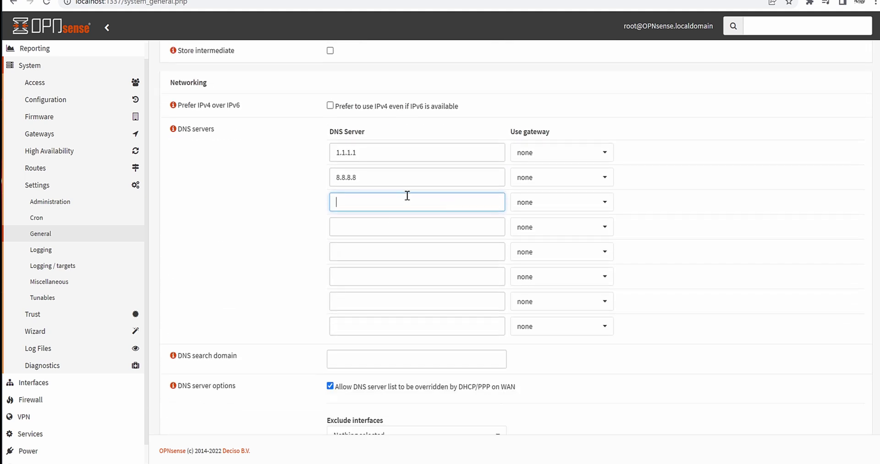
click(259, 218)
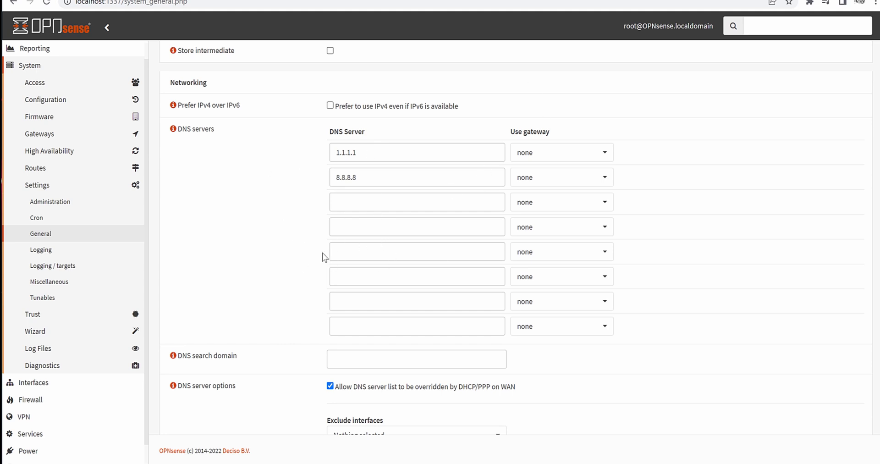
scroll(321, 284, down, 3)
click(330, 407)
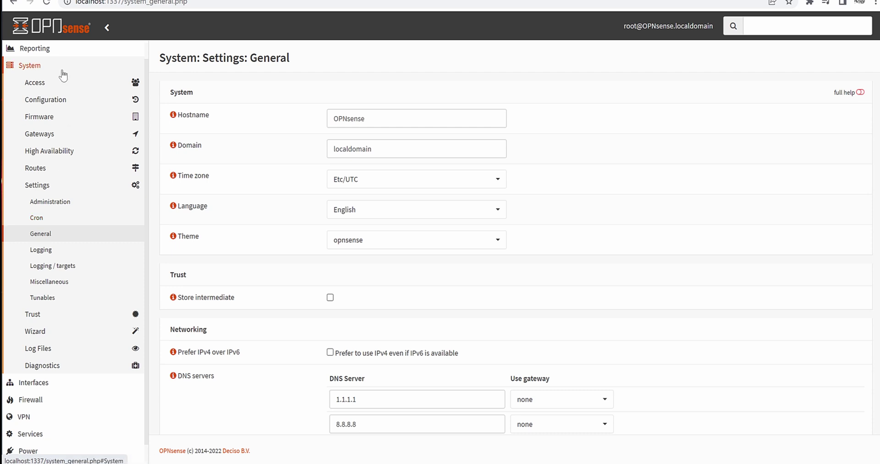
Examine the Status, Settings, Changelog, Updates, Plugins and Packages pages of the System Firmware section
click(49, 117)
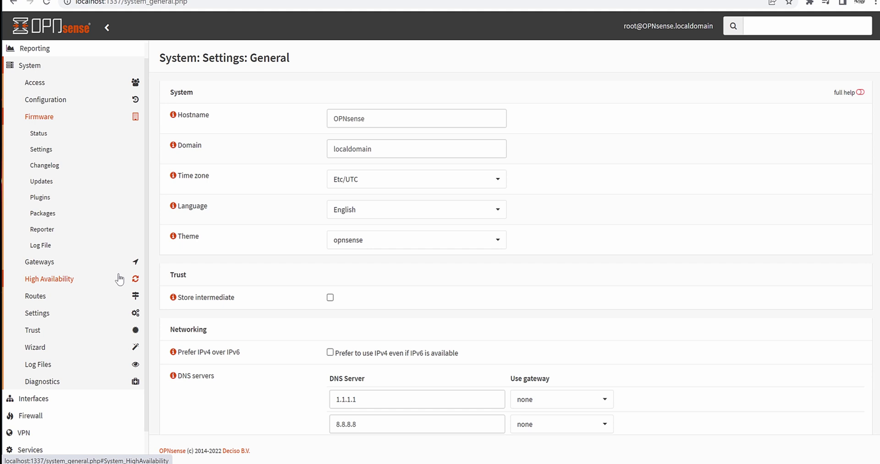
click(38, 133)
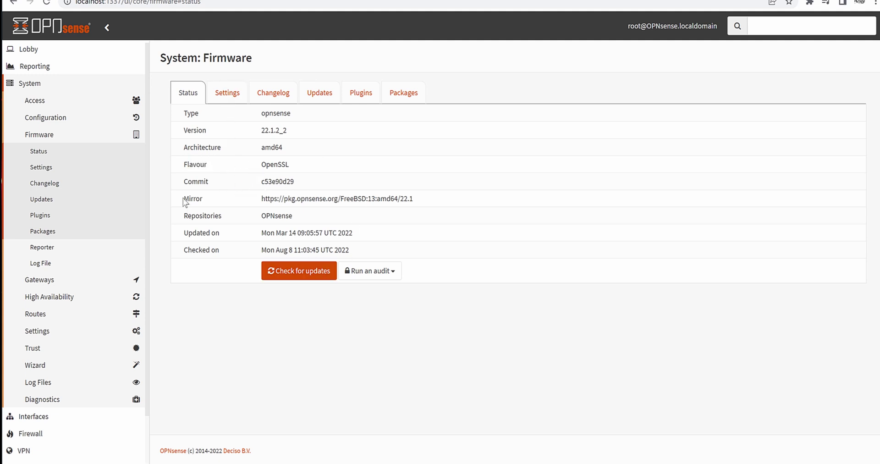
click(228, 95)
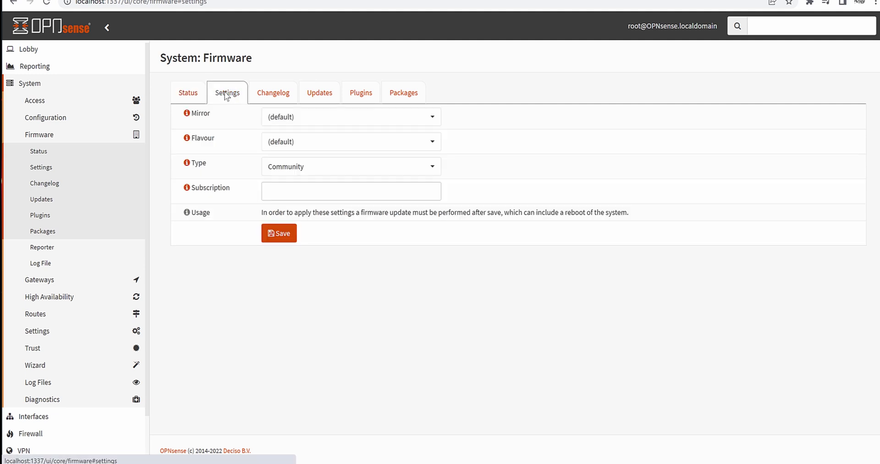
click(279, 99)
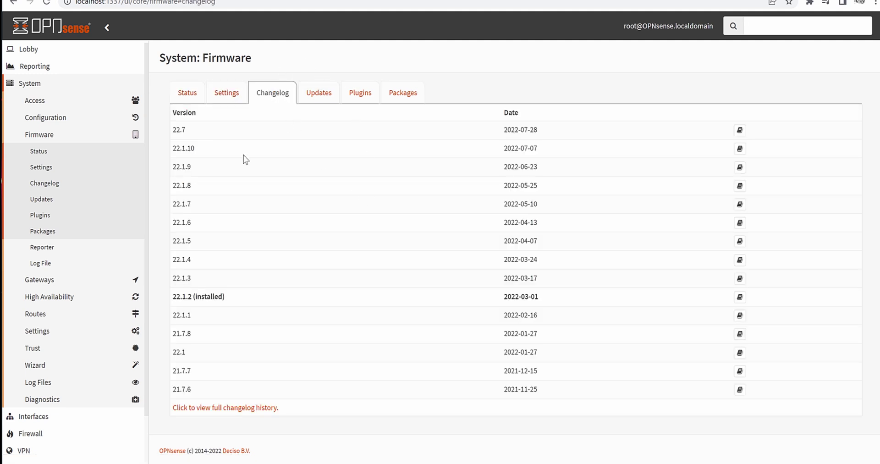
drag(173, 297, 256, 306)
click(250, 304)
click(316, 97)
click(359, 97)
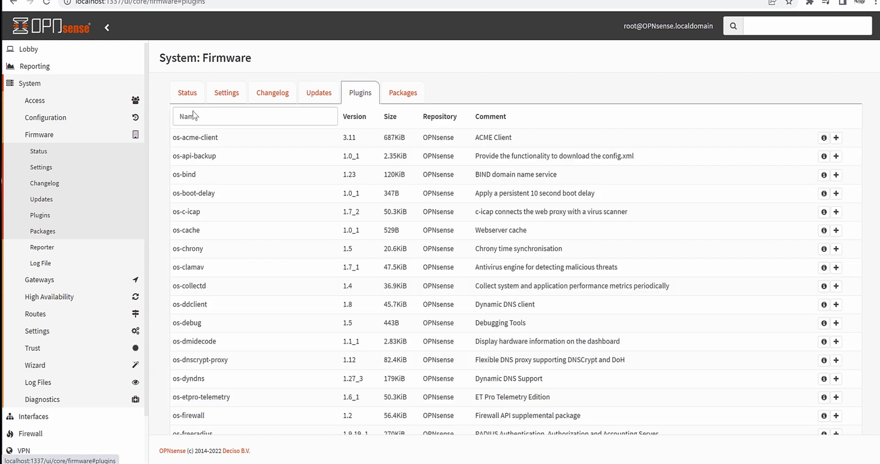
click(385, 98)
Check for firmware updates from the Firmware status page and read through the release notes of the offered version
click(188, 94)
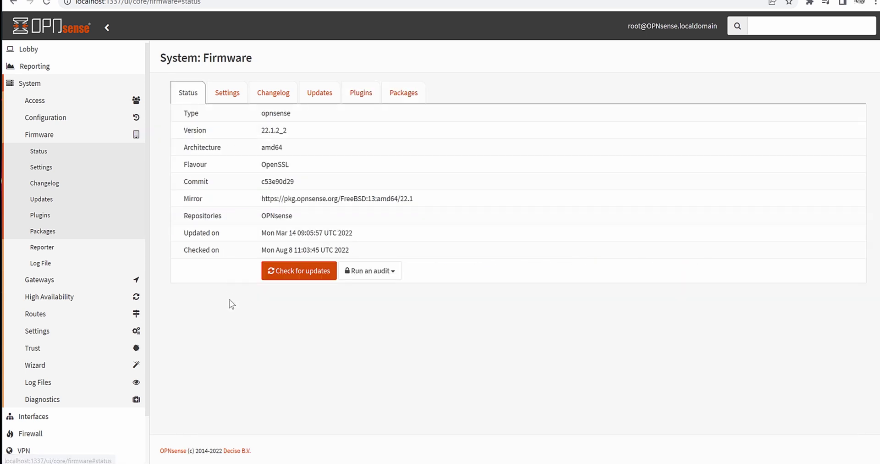
click(275, 271)
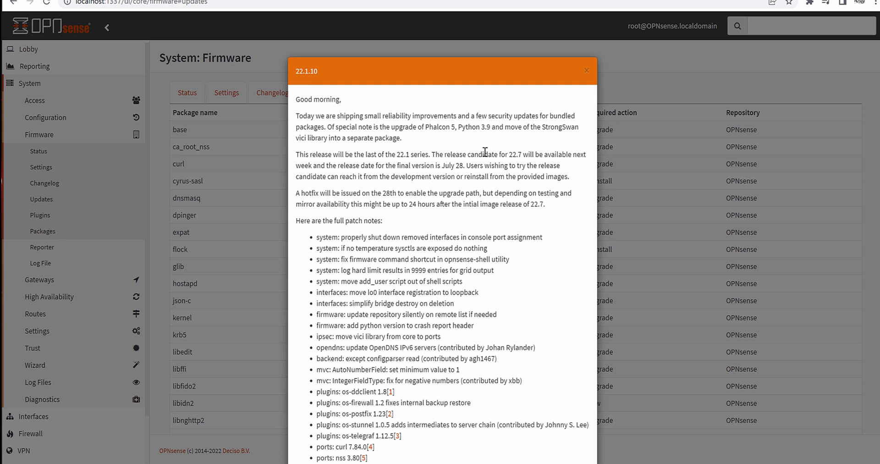
drag(478, 115, 541, 115)
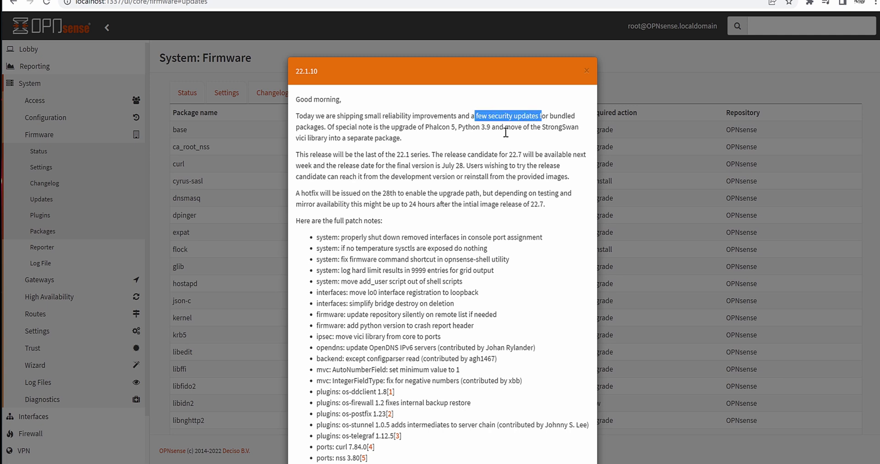
click(402, 134)
scroll(370, 220, down, 4)
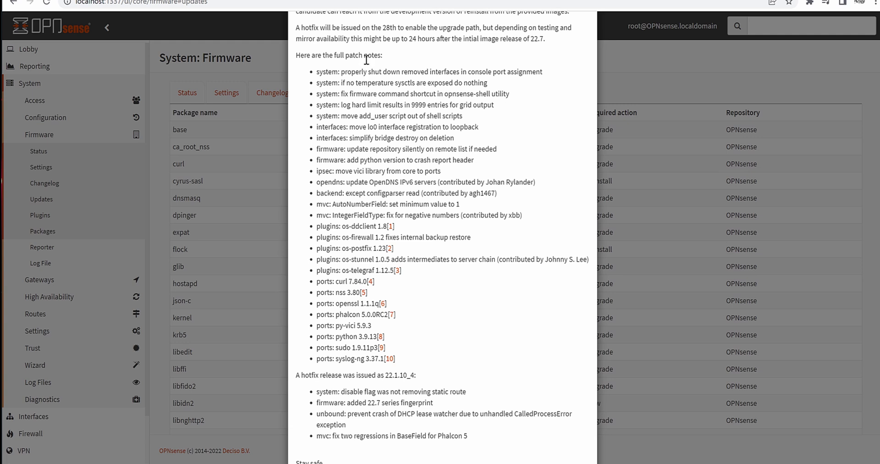
Read the rest of the release notes, including the hotfix section, and close them
scroll(330, 125, down, 2)
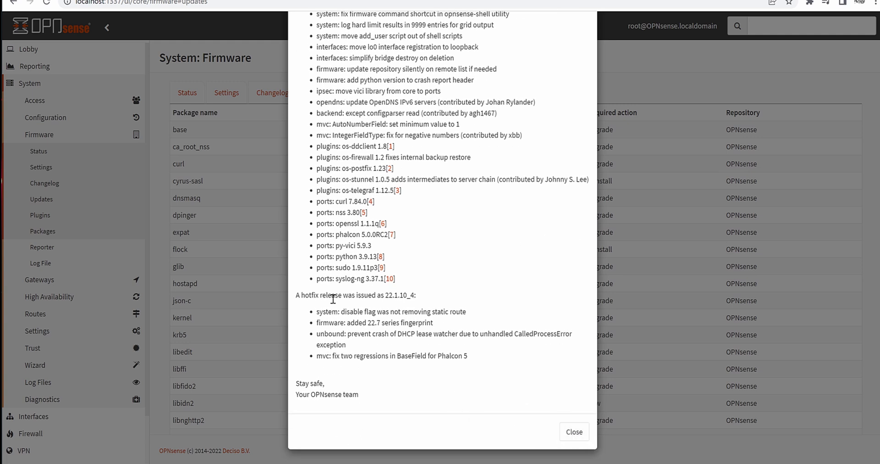
scroll(486, 300, up, 4)
scroll(412, 197, down, 4)
drag(297, 295, 431, 294)
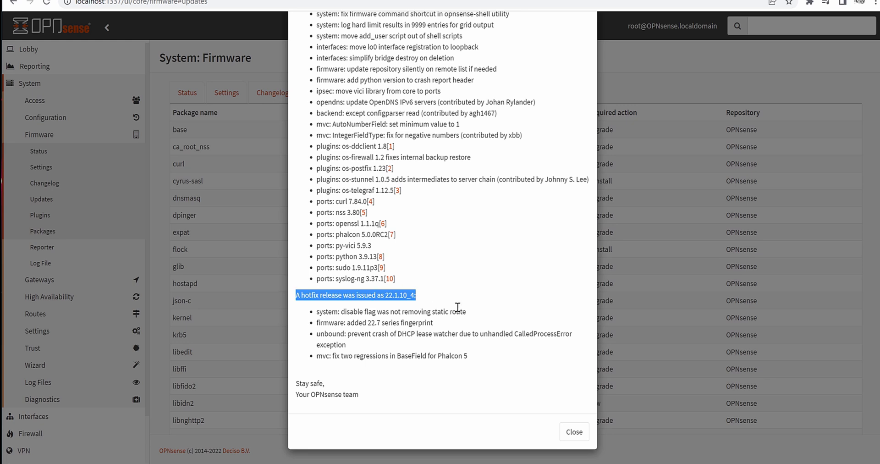
click(457, 307)
click(574, 431)
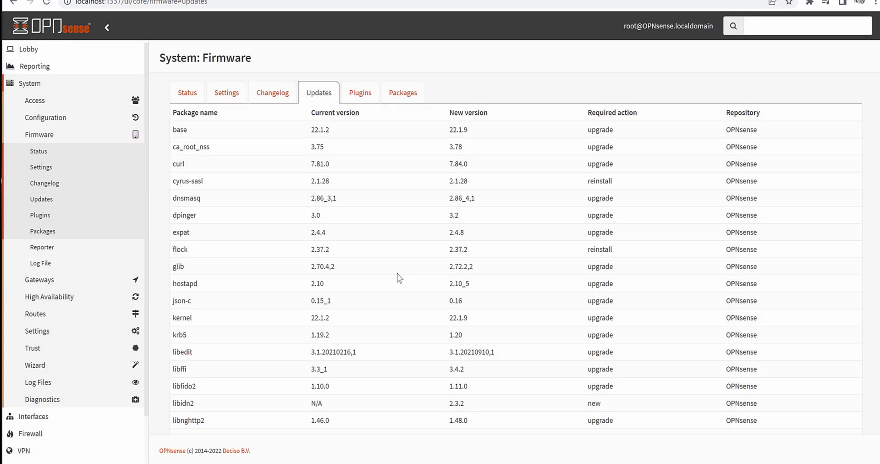
Review the list of pending package updates, then install them all and accept the required reboot
scroll(399, 279, down, 4)
scroll(444, 285, up, 1)
scroll(443, 285, up, 2)
scroll(219, 147, down, 5)
scroll(226, 163, down, 20)
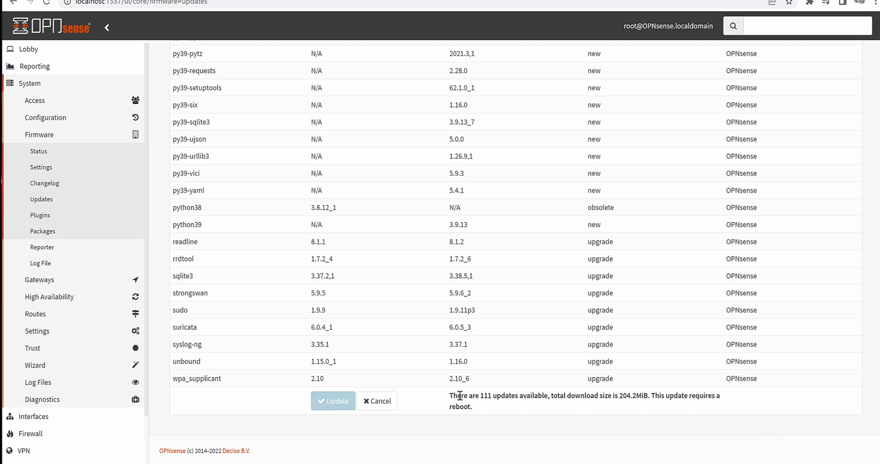
drag(441, 398, 486, 414)
click(690, 435)
click(333, 402)
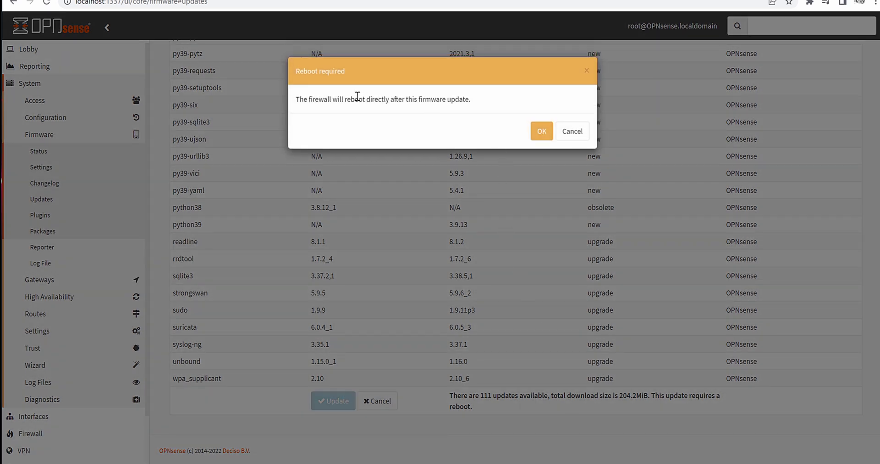
click(543, 132)
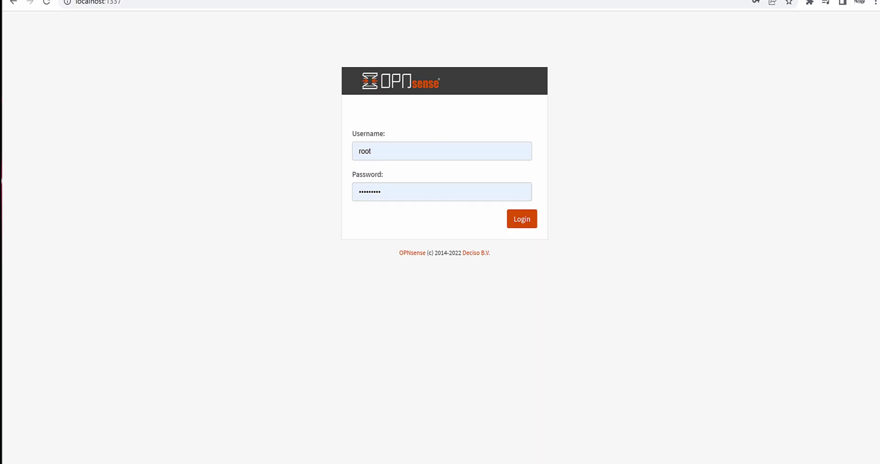
Log back in to OPNsense and check the installed version on the System Firmware status page
click(528, 223)
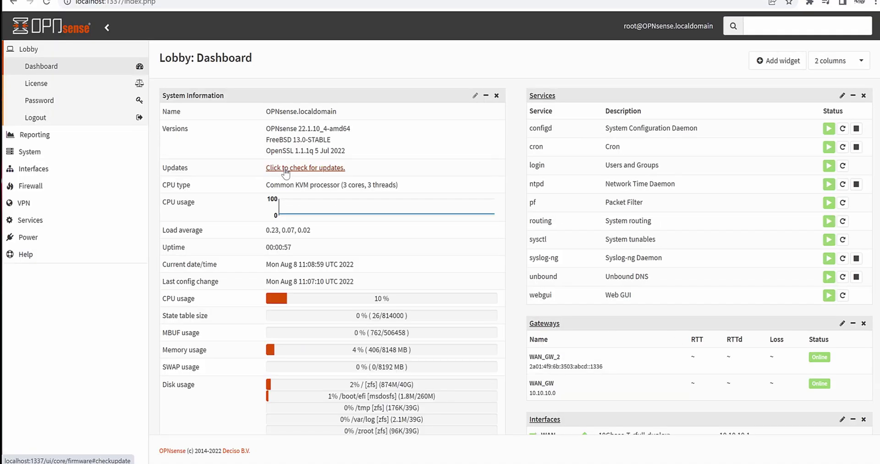
click(23, 151)
click(46, 136)
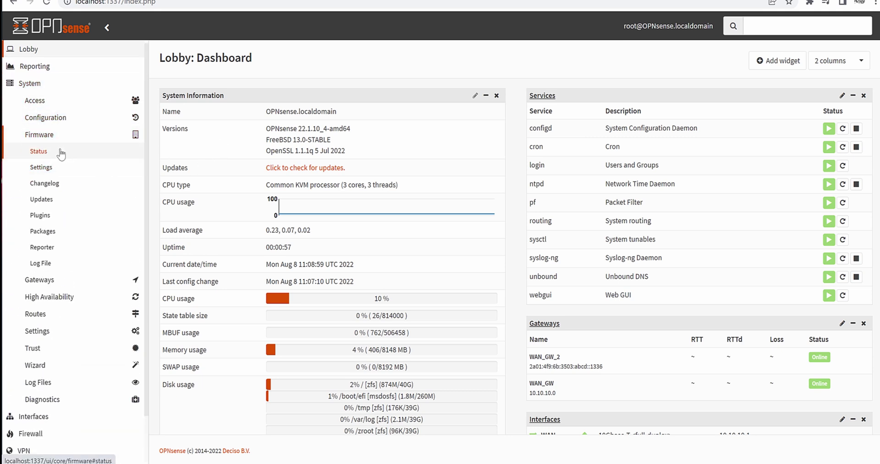
click(55, 151)
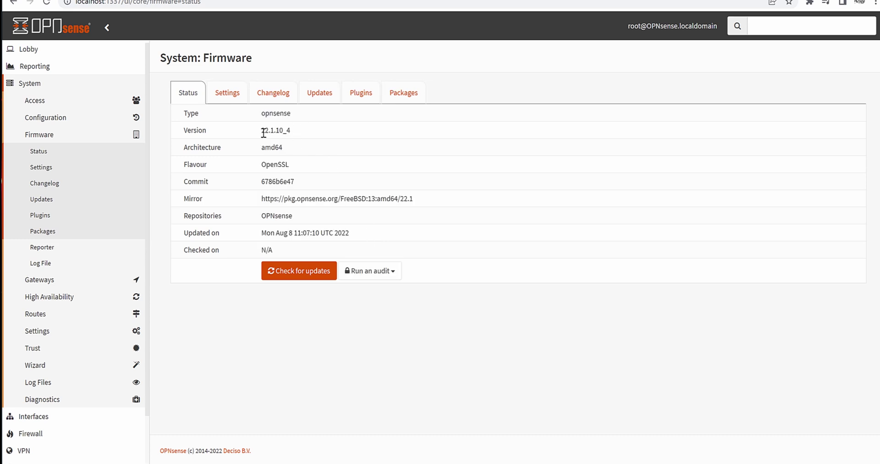
drag(264, 133, 362, 133)
click(387, 149)
Check for firmware updates again, read the upgrade instructions for the 22.7 series and acknowledge them
click(334, 268)
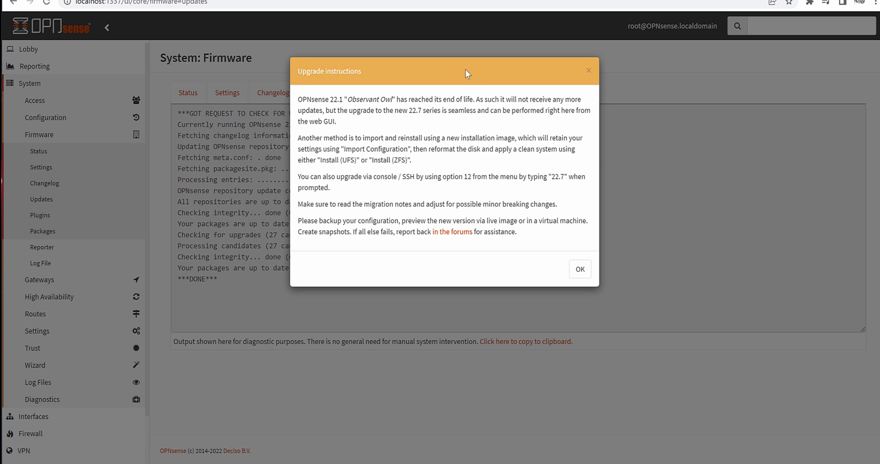
double_click(409, 110)
drag(347, 99, 490, 98)
click(445, 122)
click(488, 124)
drag(452, 100, 549, 118)
click(628, 270)
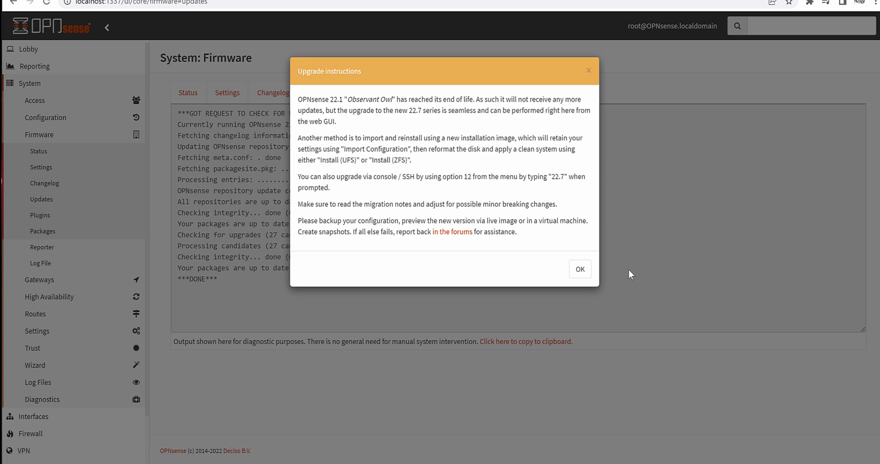
click(580, 271)
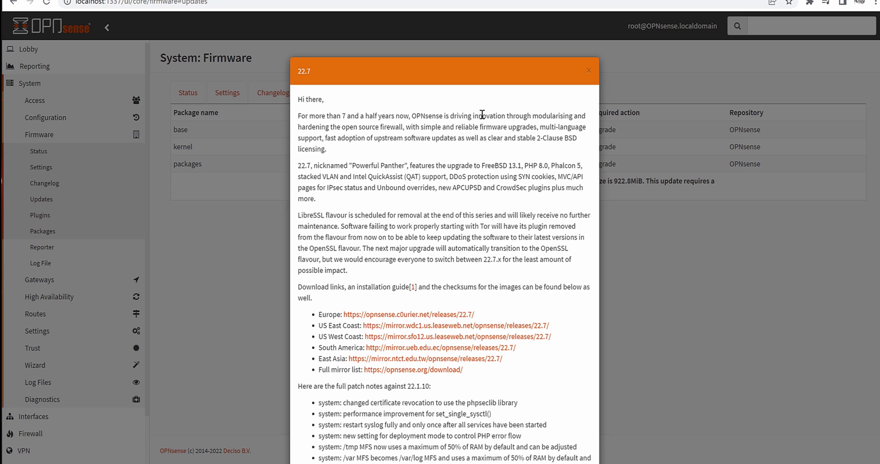
Read through the introduction and full patch notes of the 22.7 release
scroll(429, 133, down, 20)
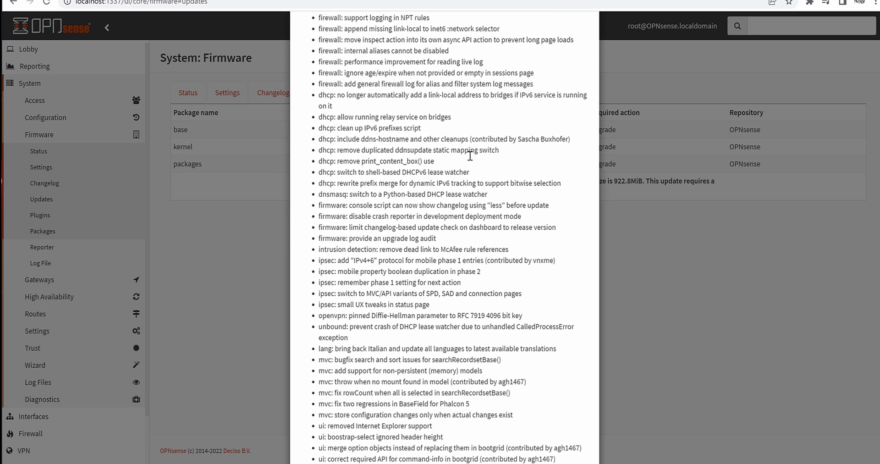
scroll(480, 171, up, 12)
scroll(480, 171, up, 5)
scroll(488, 187, down, 3)
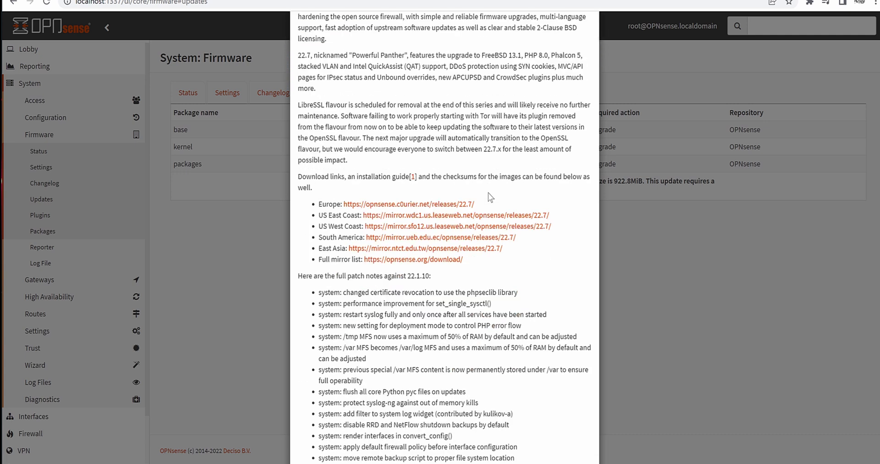
scroll(339, 164, down, 3)
scroll(339, 164, down, 1)
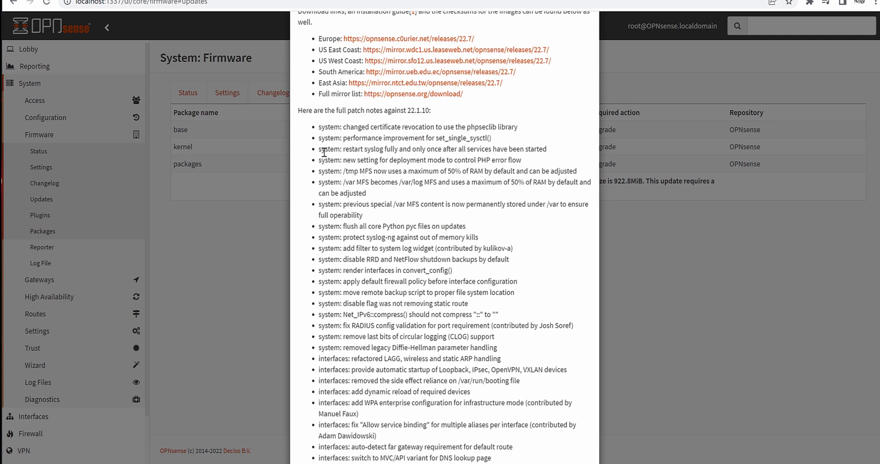
drag(313, 139, 433, 351)
scroll(449, 199, down, 6)
drag(341, 117, 453, 395)
scroll(509, 372, down, 9)
drag(357, 131, 474, 463)
scroll(475, 460, down, 9)
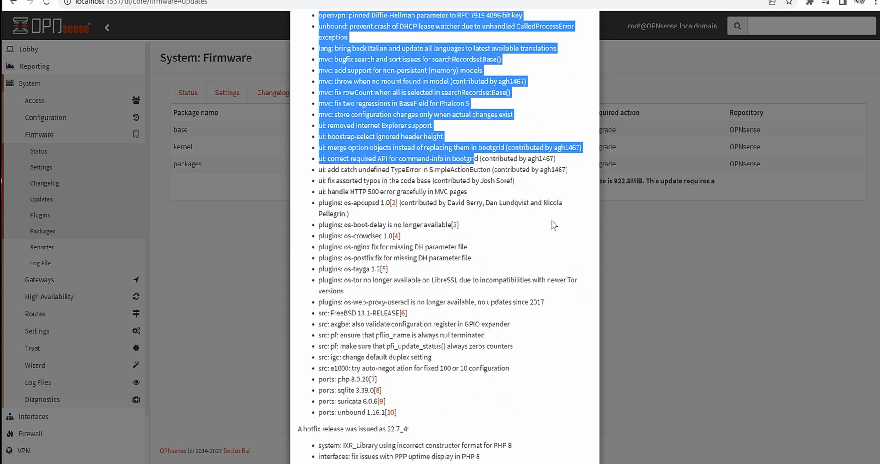
shift+click(497, 203)
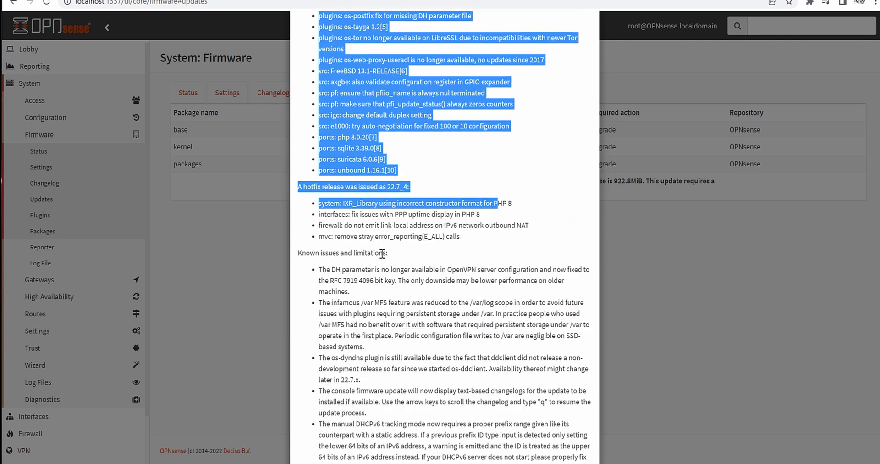
Read the known issues and limitations, public key and checksums at the end of the 22.7 release notes
drag(382, 253, 481, 424)
click(529, 196)
scroll(531, 229, down, 5)
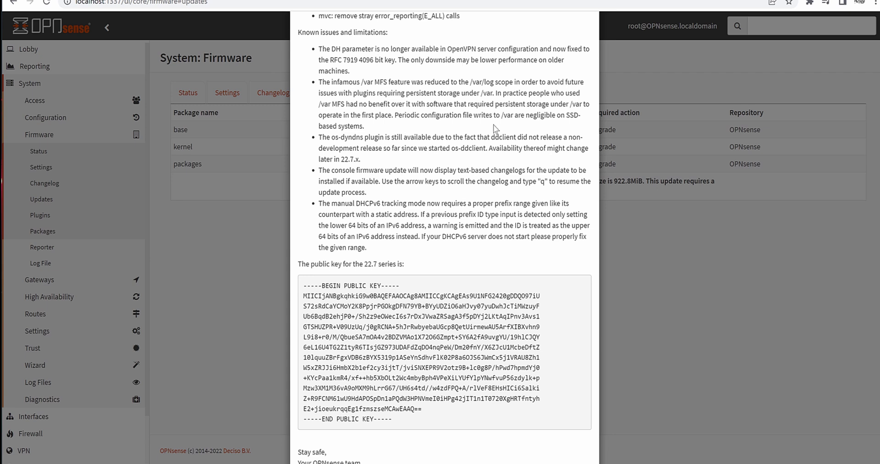
scroll(535, 178, down, 3)
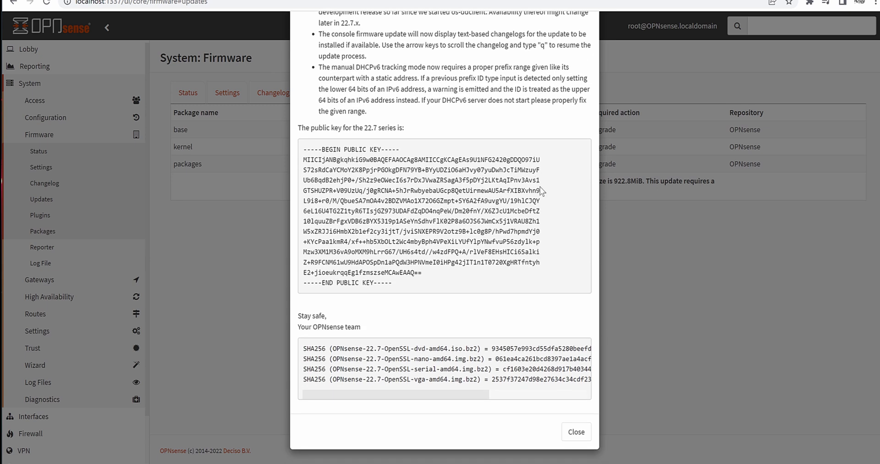
Close the release notes and start the firmware upgrade to 22.7, accepting the multiple reboots
click(562, 435)
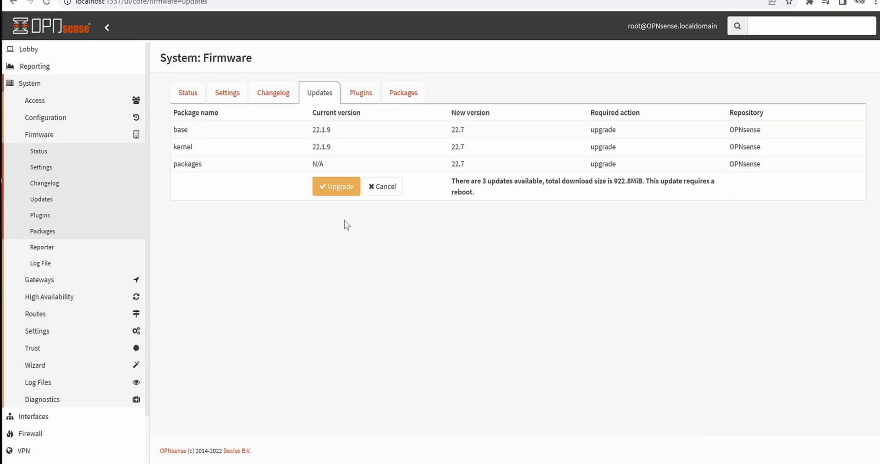
click(335, 185)
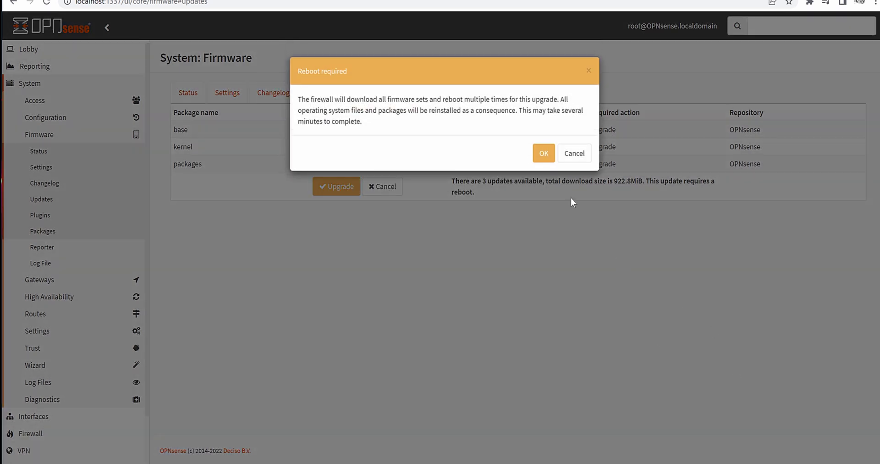
click(543, 154)
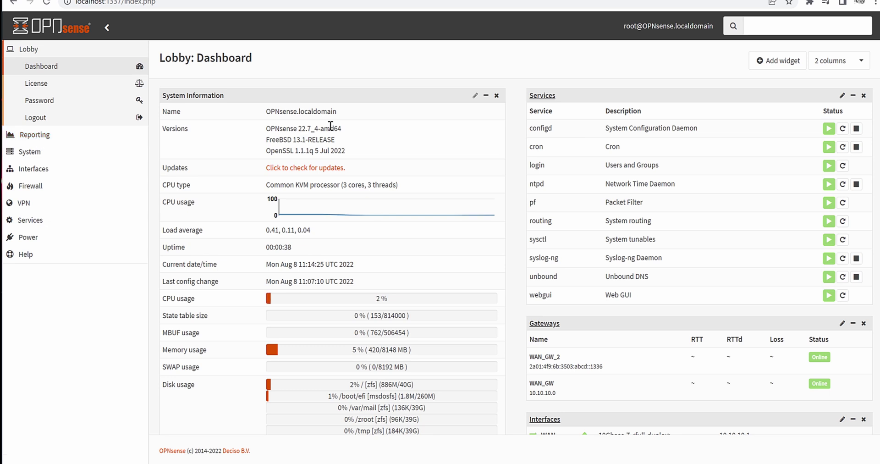
Check the installed OPNsense version on the dashboard and on the System Firmware status page
drag(297, 129, 343, 129)
click(383, 133)
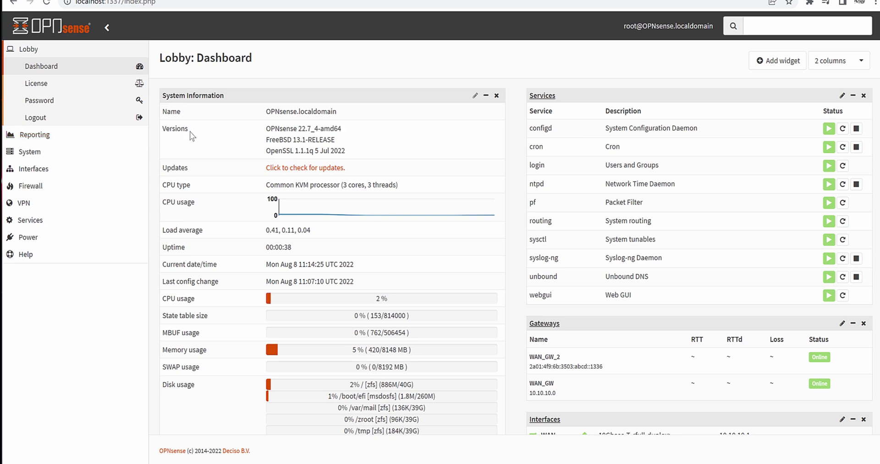
click(40, 150)
click(41, 137)
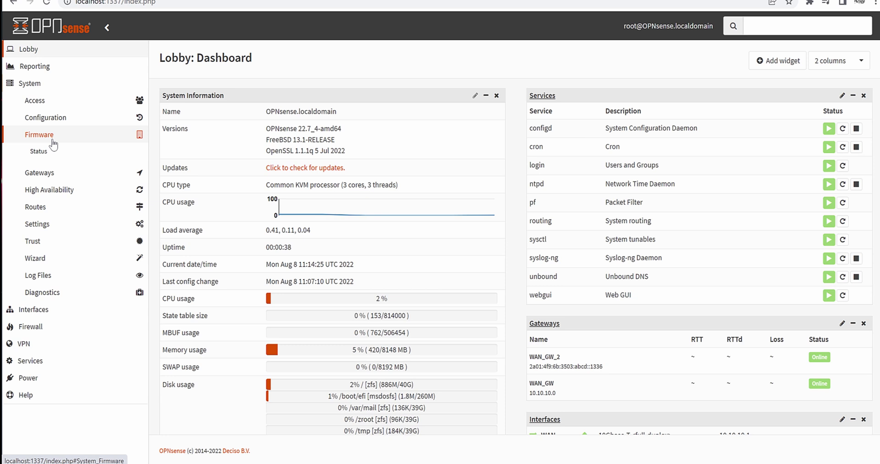
click(61, 151)
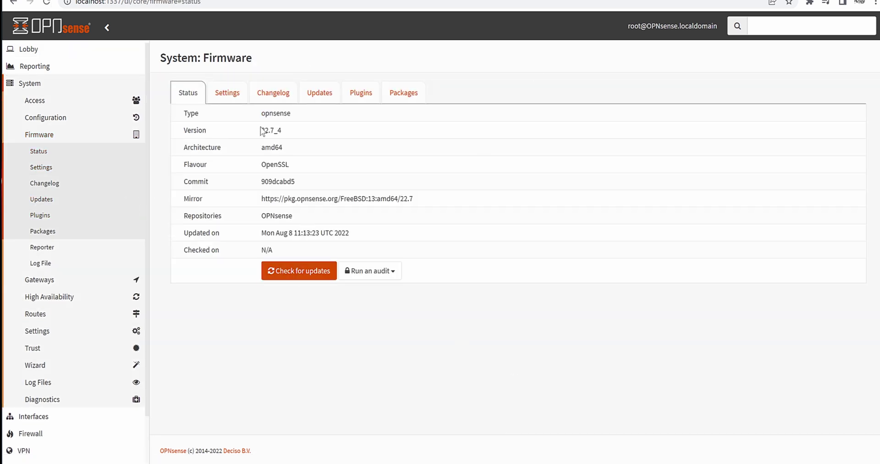
click(271, 130)
Run another check for firmware updates and dismiss the firmware status message
click(299, 271)
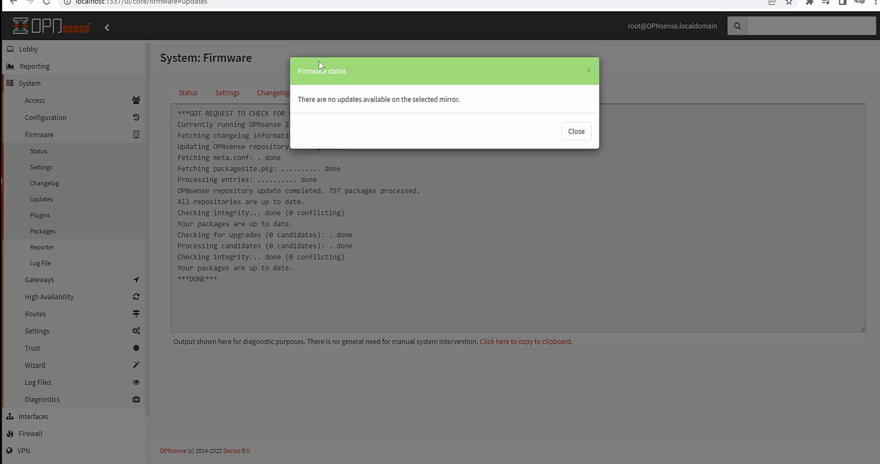
key(Escape)
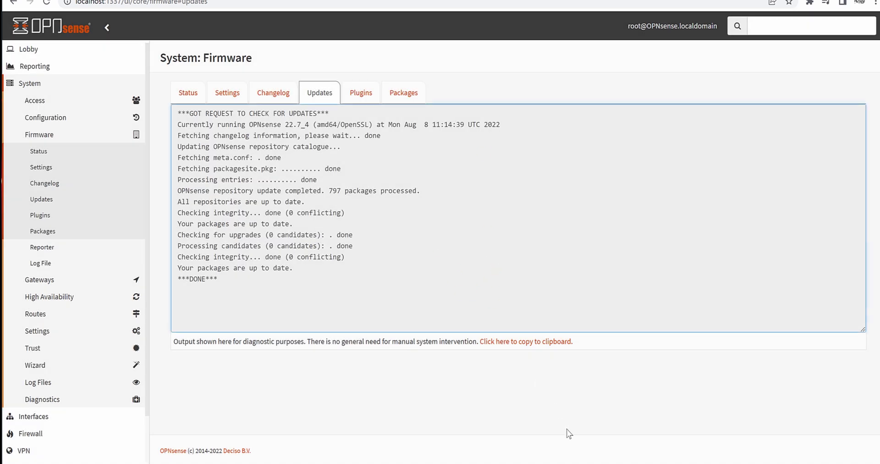
click(523, 385)
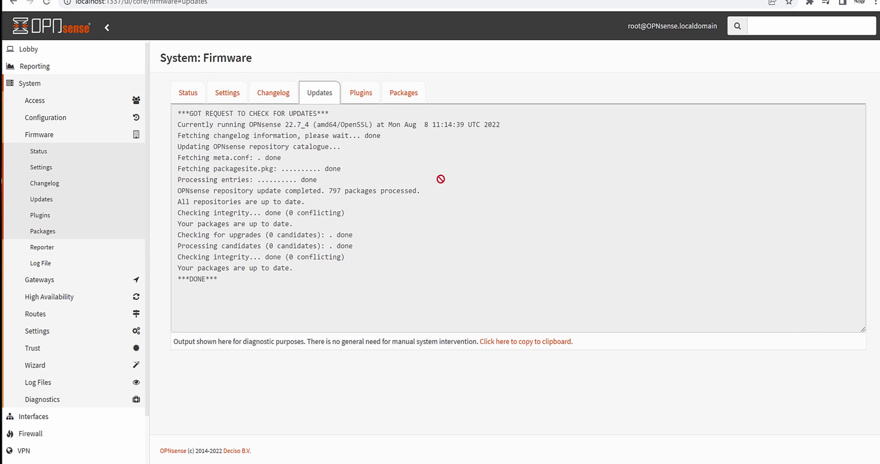
Look through the list of available firmware plugins, including the web cache, Chrony and dynamic DNS entries
click(361, 93)
scroll(372, 277, down, 4)
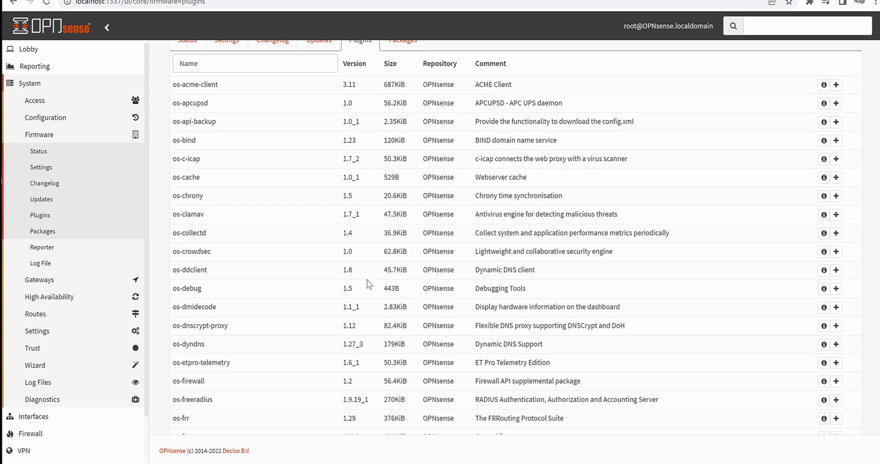
scroll(330, 261, down, 8)
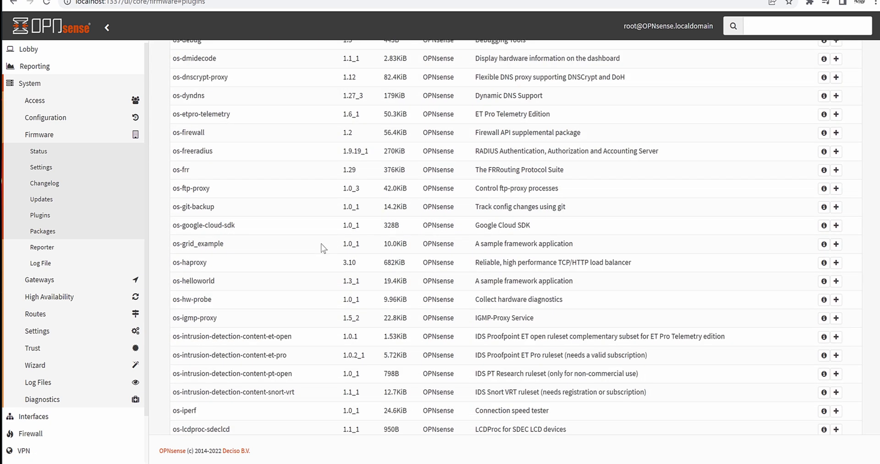
scroll(285, 142, down, 5)
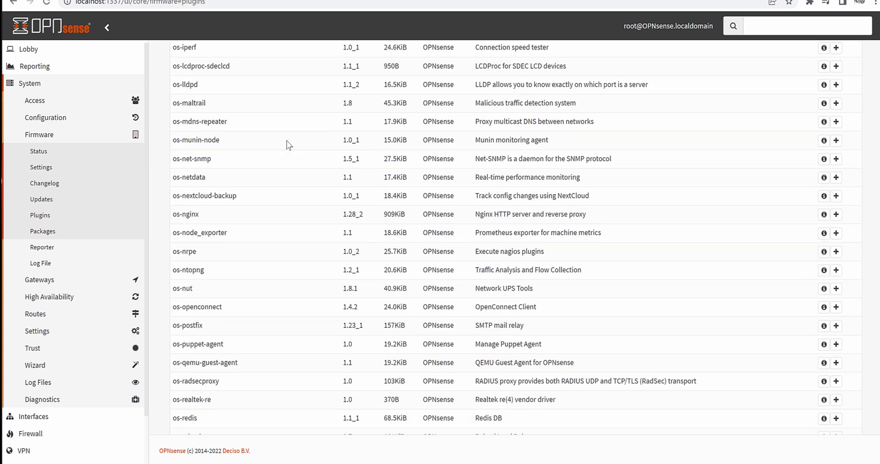
scroll(284, 242, up, 14)
scroll(381, 116, up, 3)
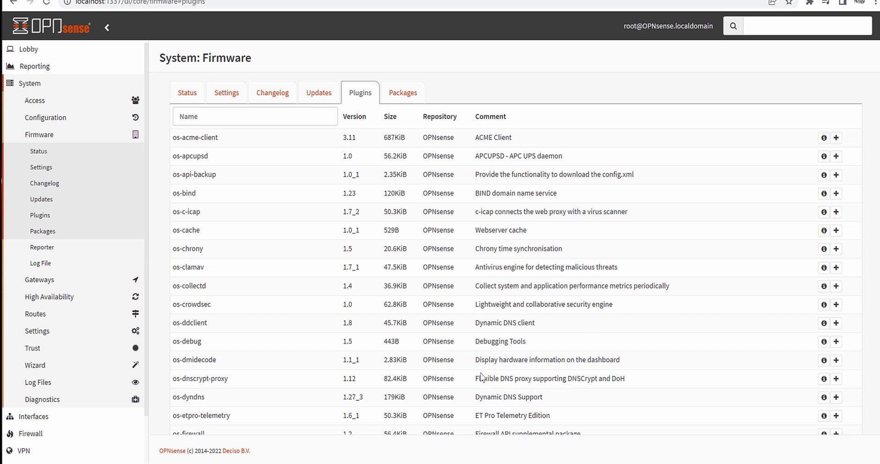
drag(475, 397, 636, 401)
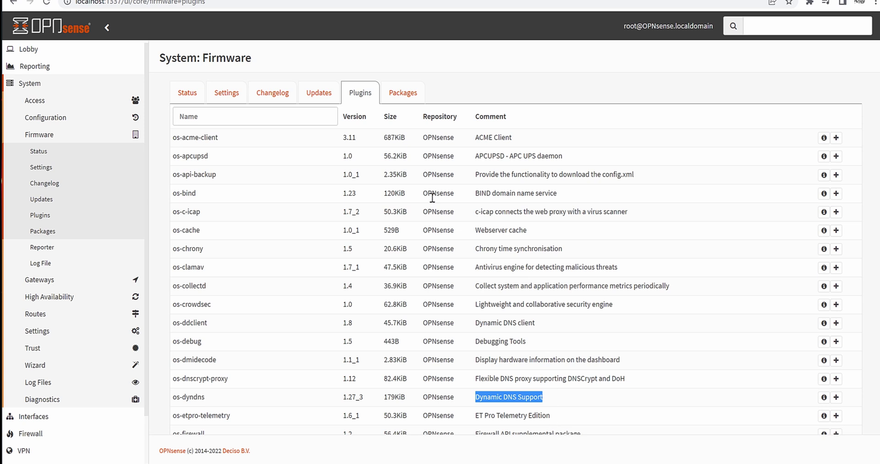
drag(477, 229, 564, 249)
click(677, 276)
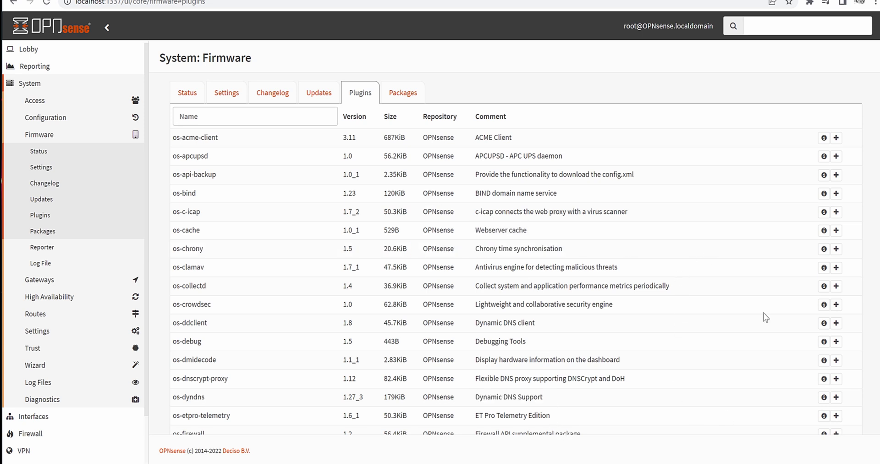
Find the os-qemu-guest-agent entry further down the plugin list
scroll(570, 257, down, 10)
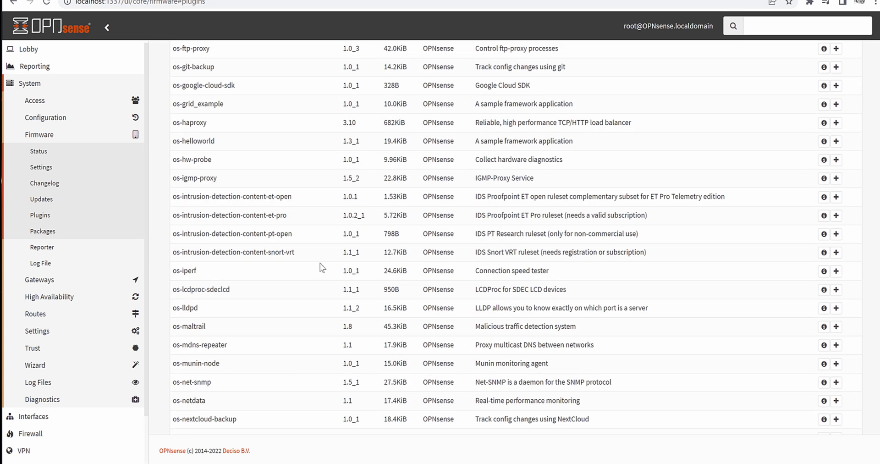
scroll(321, 271, down, 6)
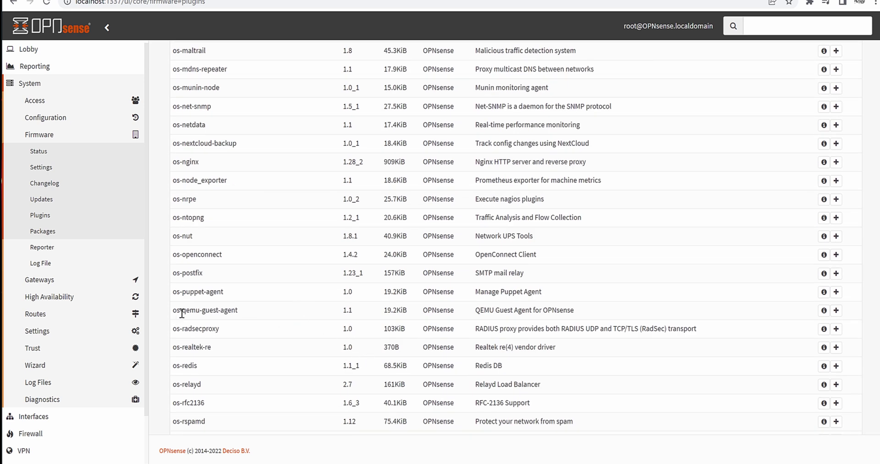
drag(182, 313, 584, 309)
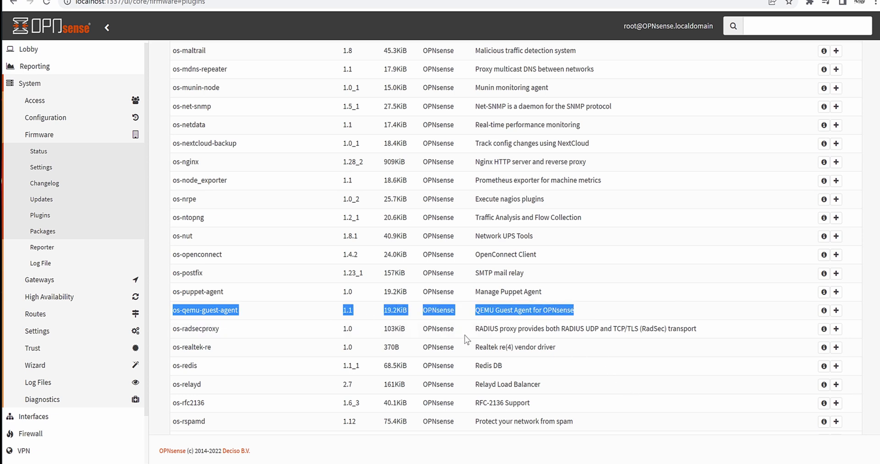
Switch to Proxmox, review the power options for VM 100 (opnsense-test) without choosing any, and return to OPNsense
key(ctrl+Tab)
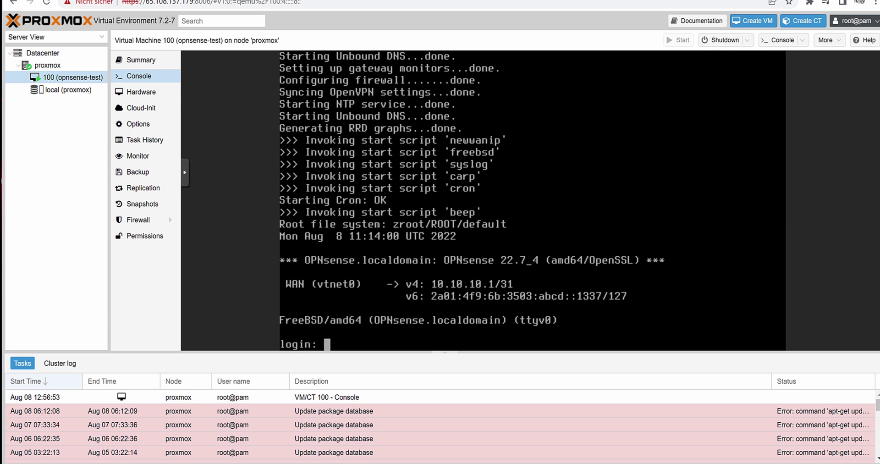
click(747, 42)
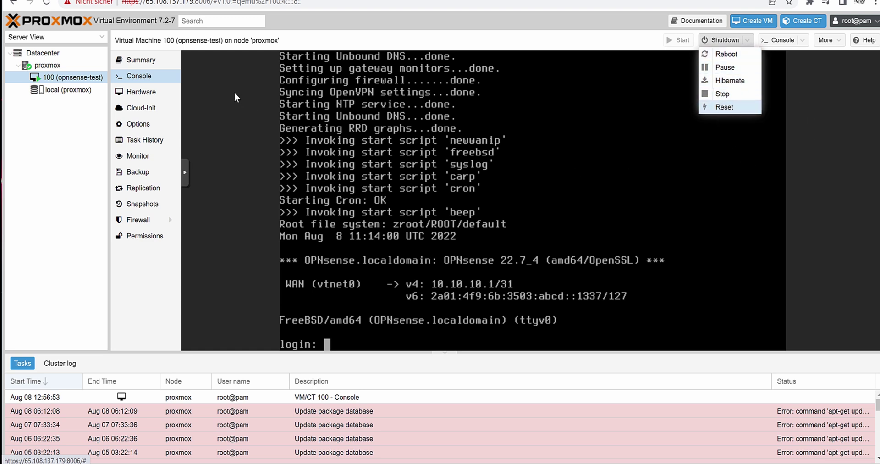
key(Up)
key(Up)
key(Up)
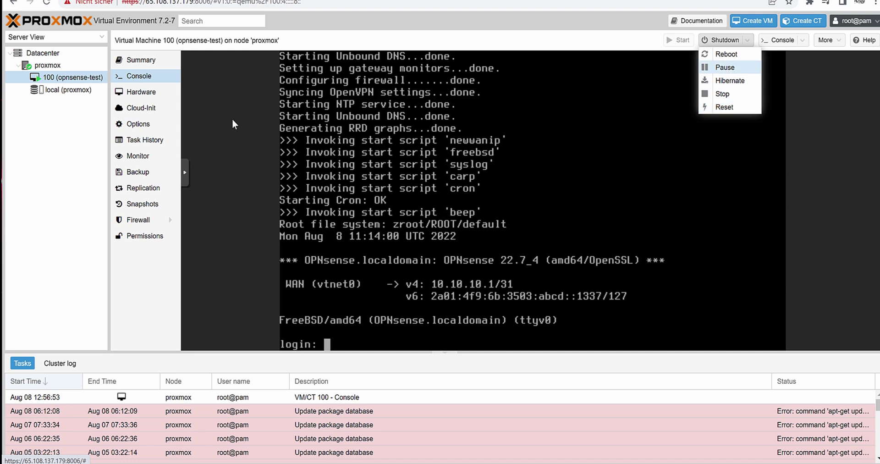
key(Escape)
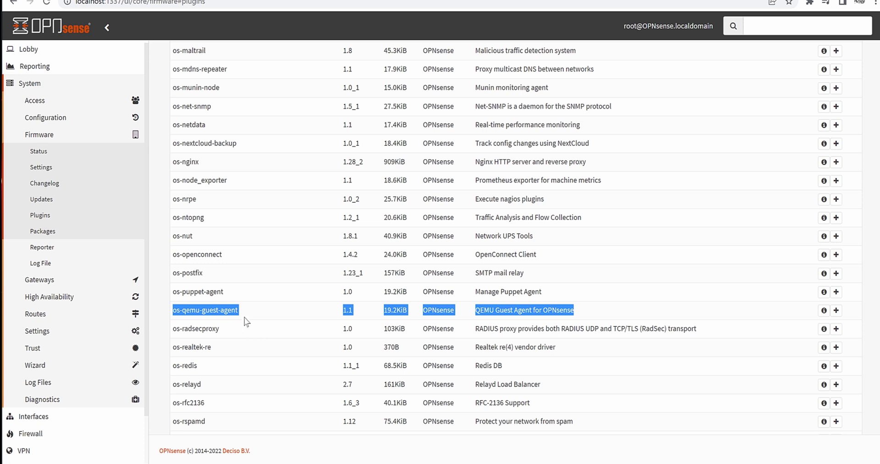
Install the os-qemu-guest-agent plugin and check its service on the dashboard
click(246, 320)
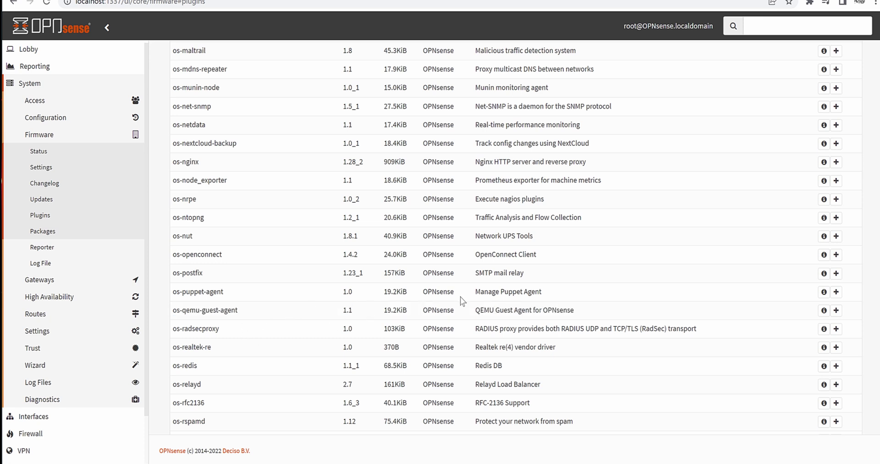
click(836, 311)
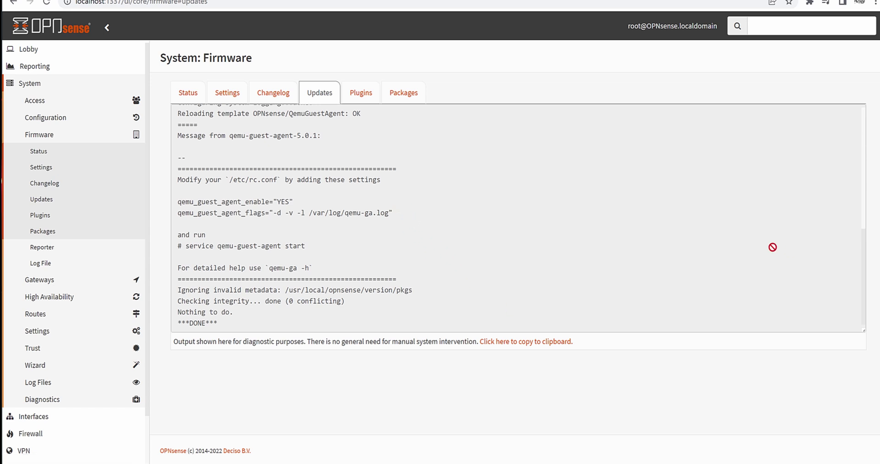
click(42, 49)
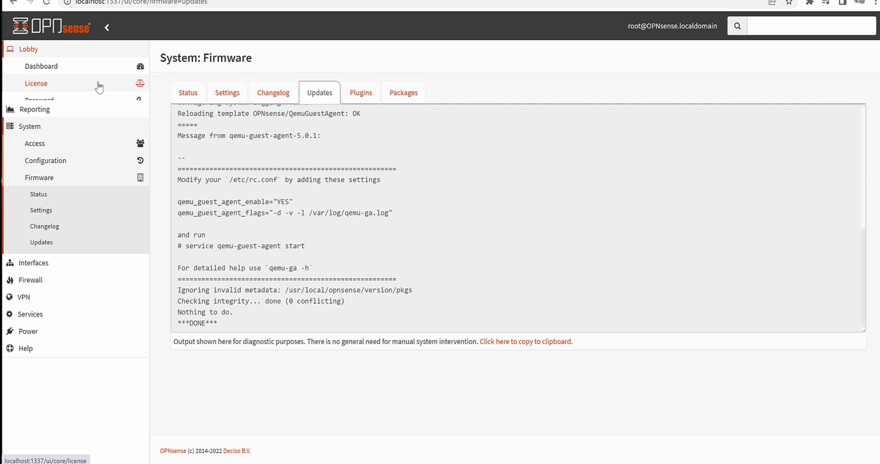
click(72, 72)
scroll(539, 315, down, 2)
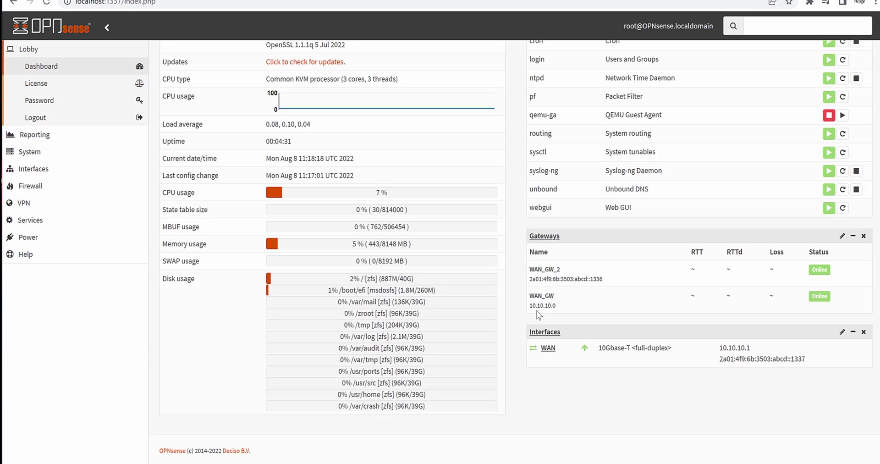
scroll(539, 315, up, 2)
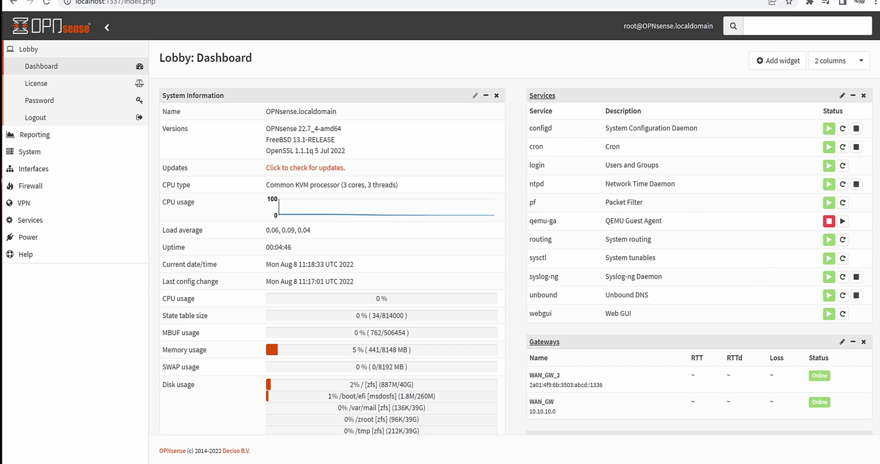
View the QEMU Guest Agent service's logs and apply its settings with the service enabled
click(68, 219)
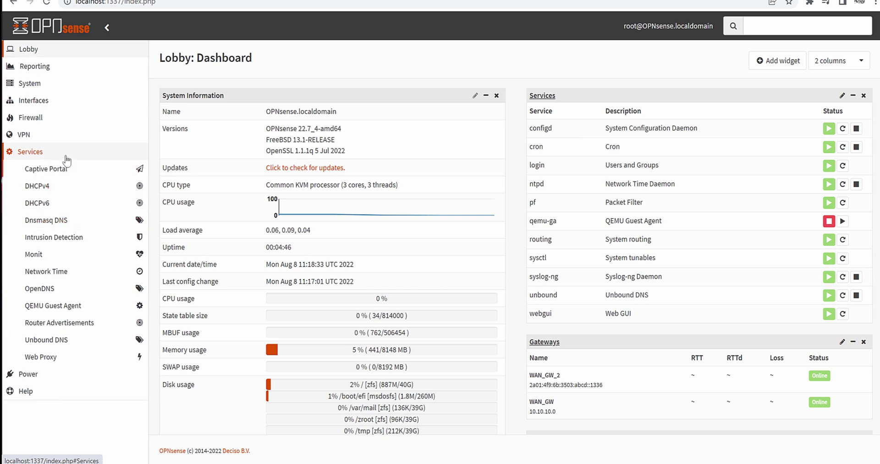
click(56, 312)
click(57, 321)
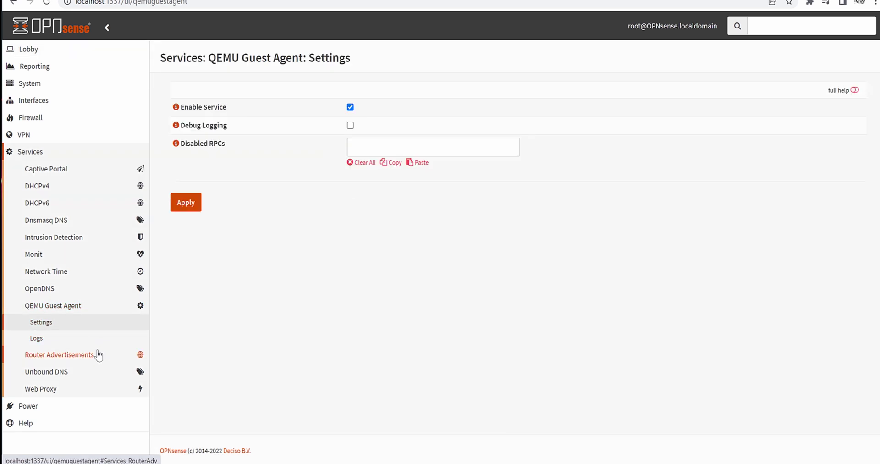
click(51, 339)
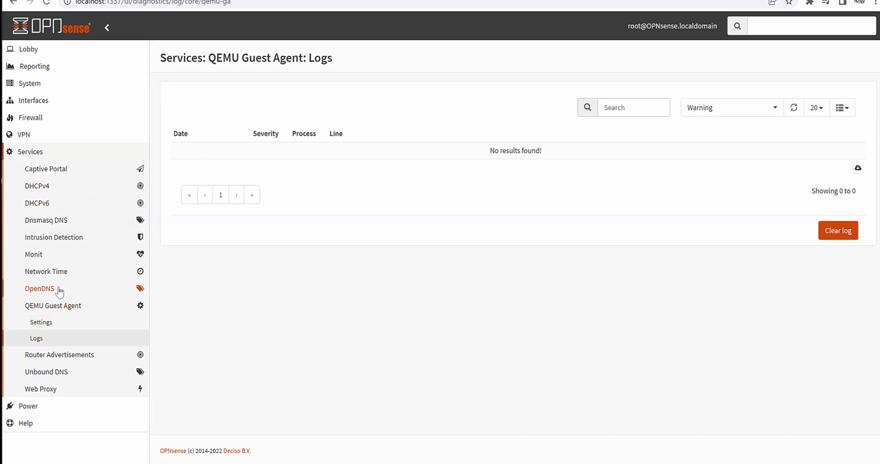
click(78, 321)
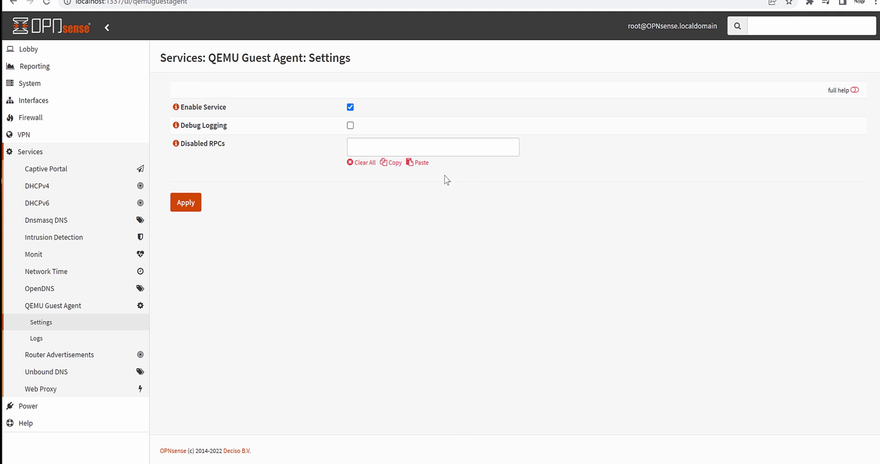
click(188, 204)
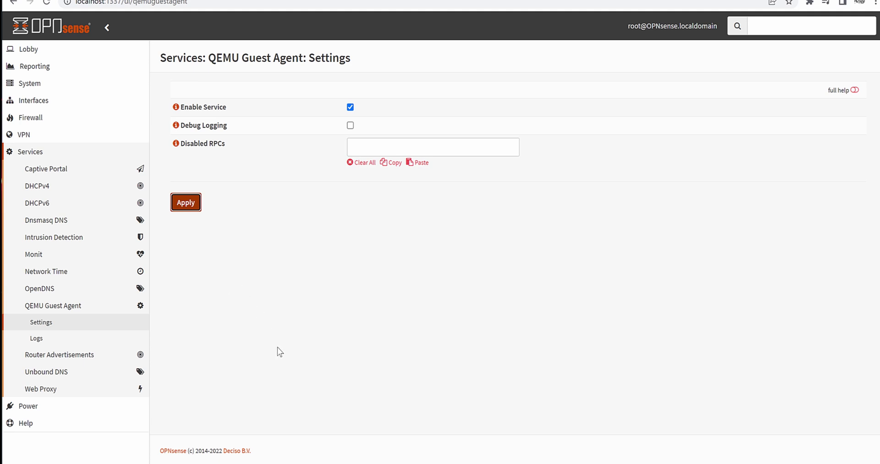
Try to start the qemu-ga service from the dashboard's services list
click(29, 49)
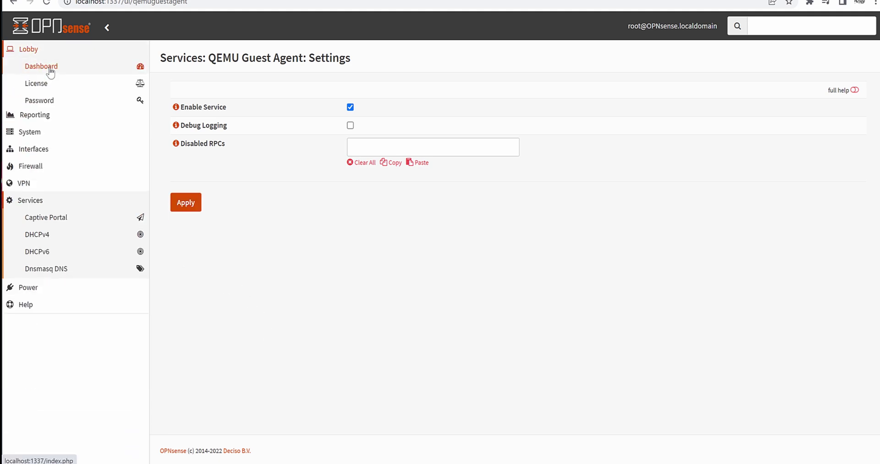
click(45, 67)
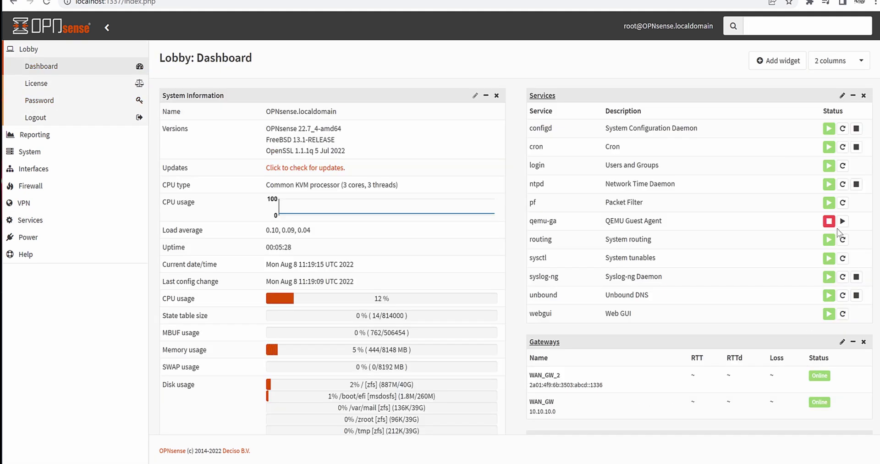
click(842, 221)
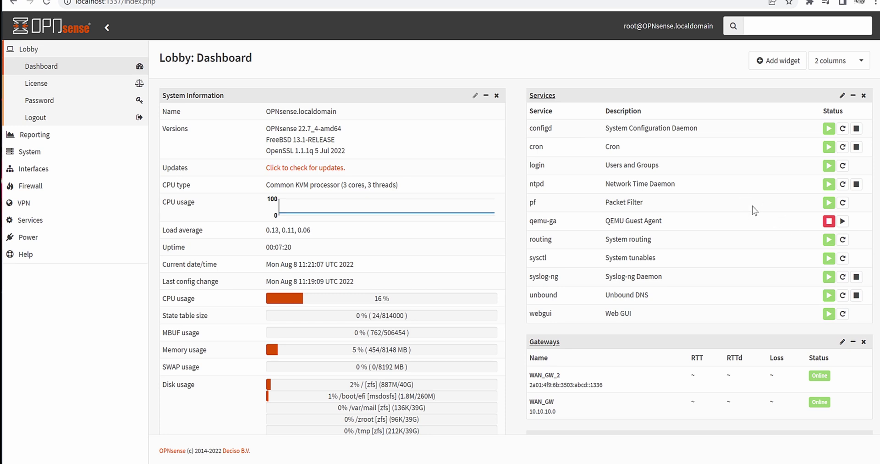
drag(605, 222, 715, 223)
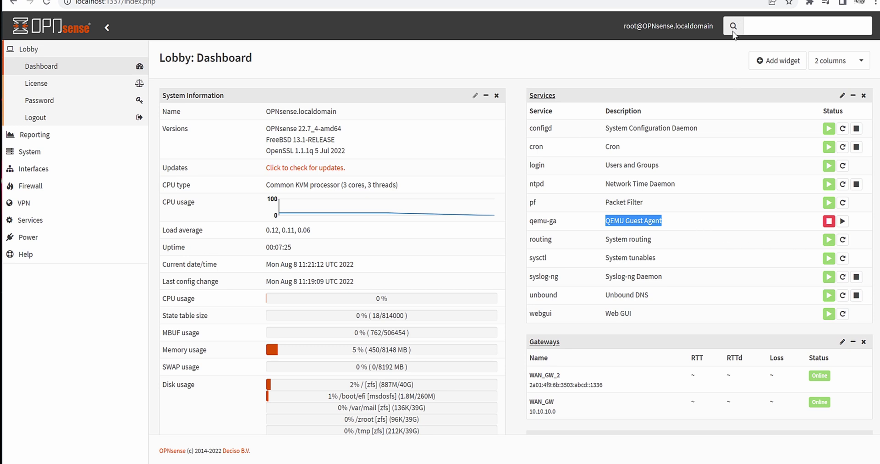
Check the QEMU Guest Agent logs for the reason behind the service's startup problem
click(30, 220)
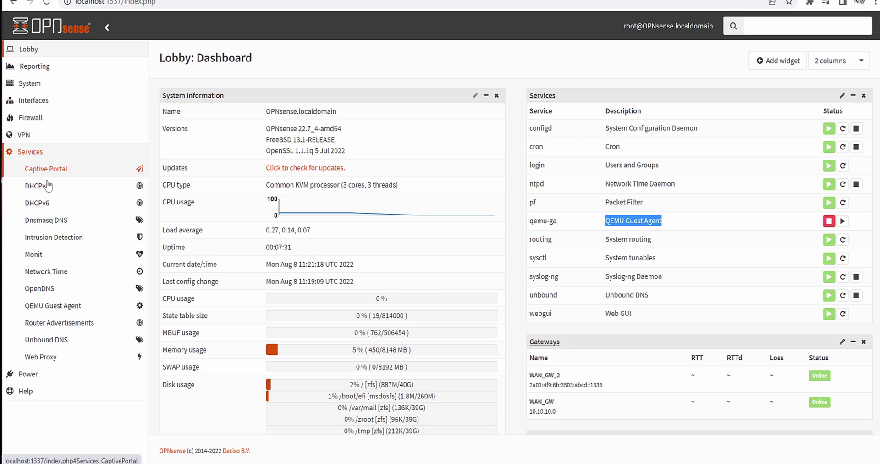
click(53, 306)
click(37, 337)
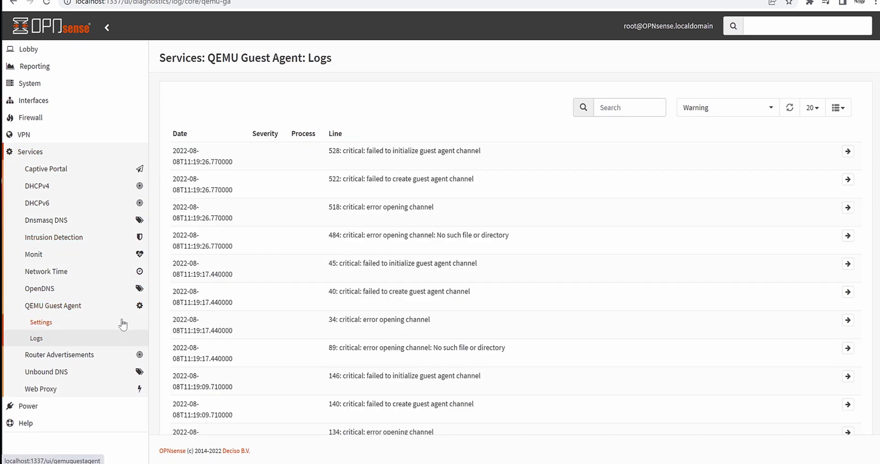
drag(367, 151, 495, 165)
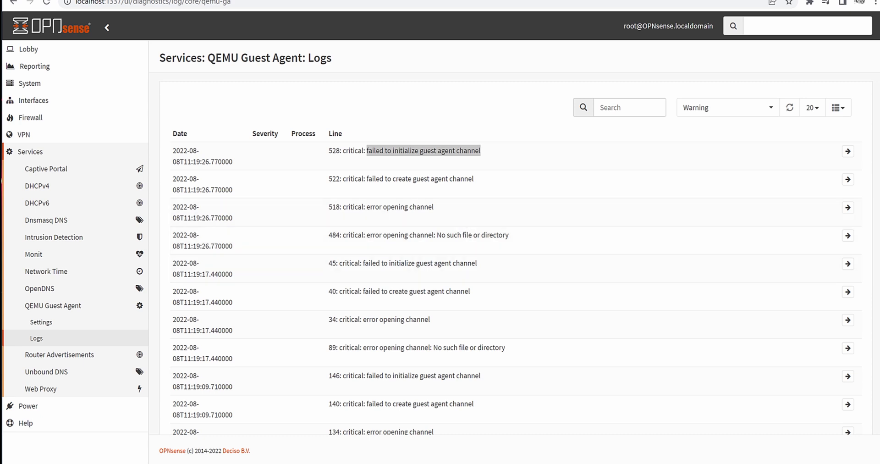
Switch to Proxmox and enable the QEMU Guest Agent option for VM 100 (opnsense-test), keeping the type Default (VirtIO)
key(ctrl+Tab)
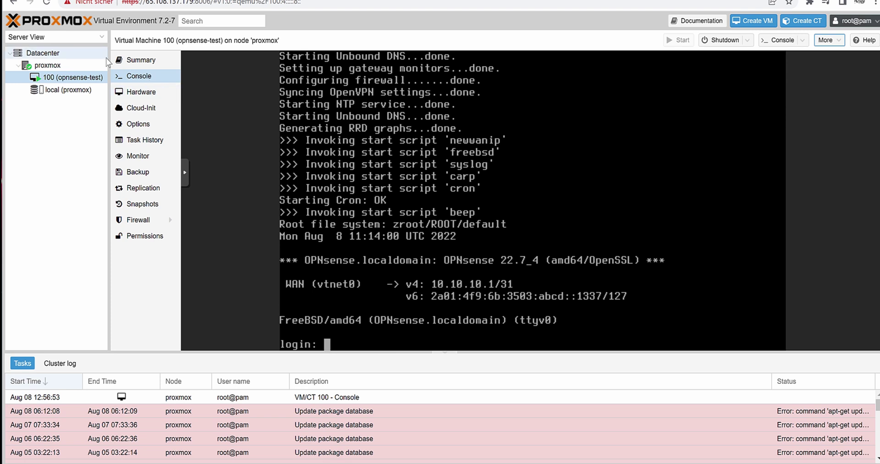
click(133, 124)
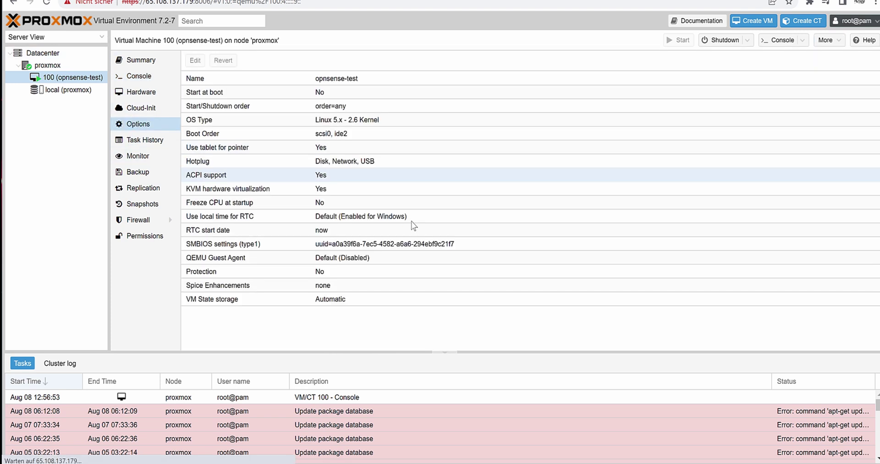
click(206, 260)
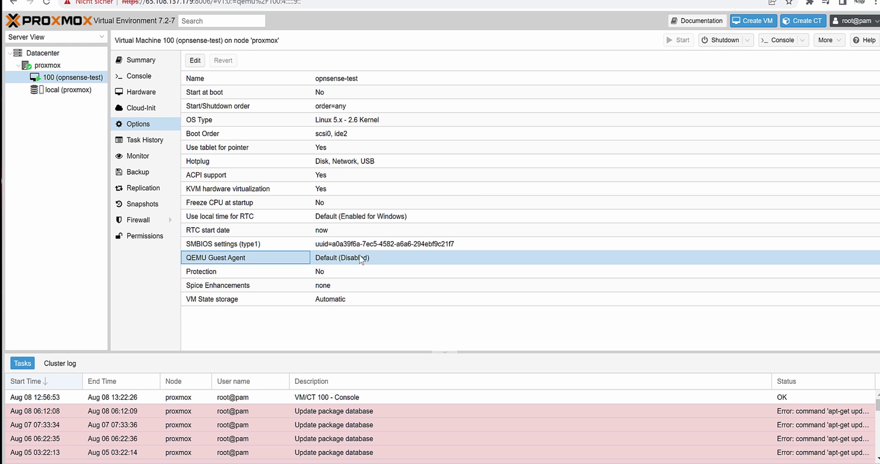
click(195, 60)
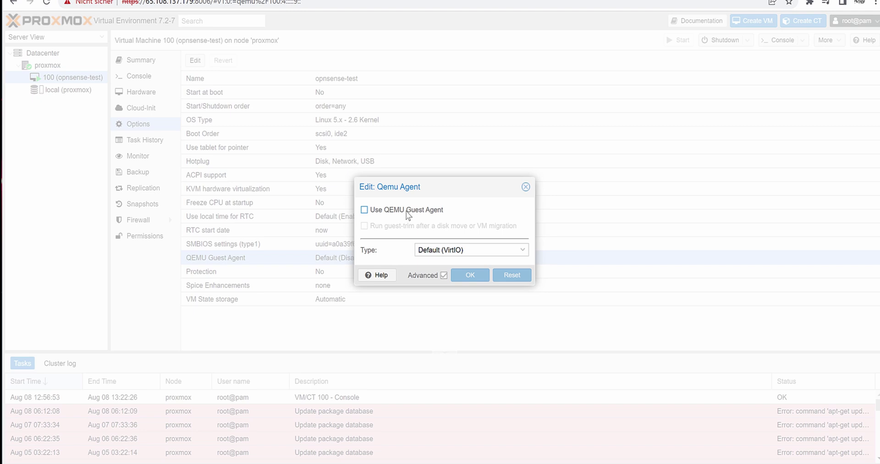
click(407, 214)
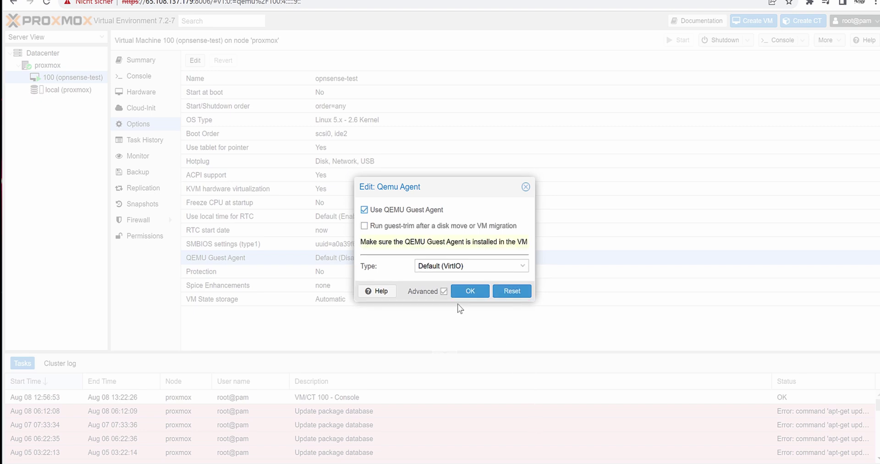
key(Tab)
key(Tab)
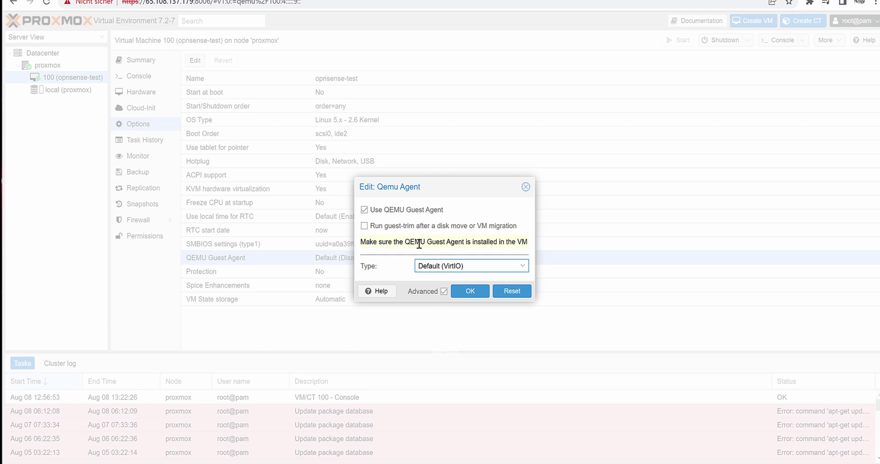
drag(408, 242, 532, 245)
click(518, 239)
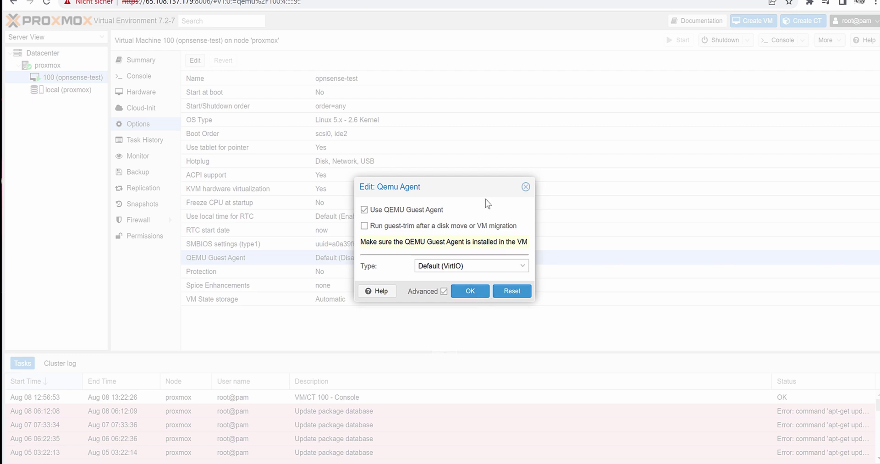
click(467, 291)
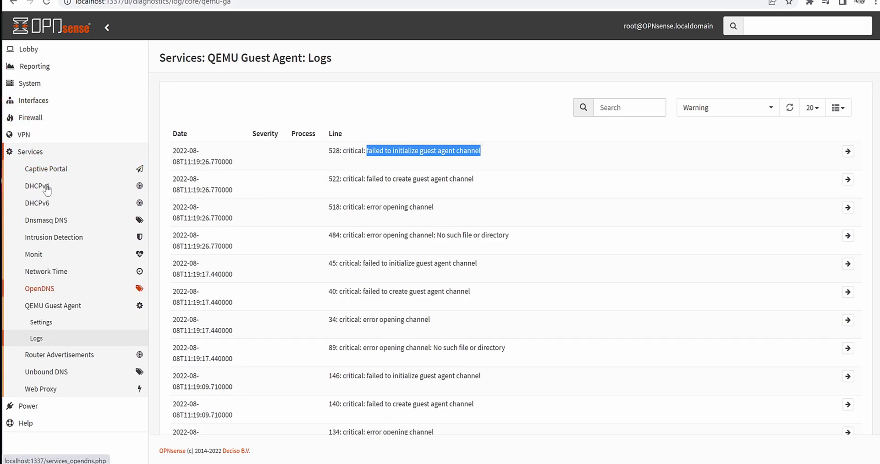
Switch back to OPNsense and try to start the qemu-ga service from the dashboard's services list
click(42, 58)
click(41, 66)
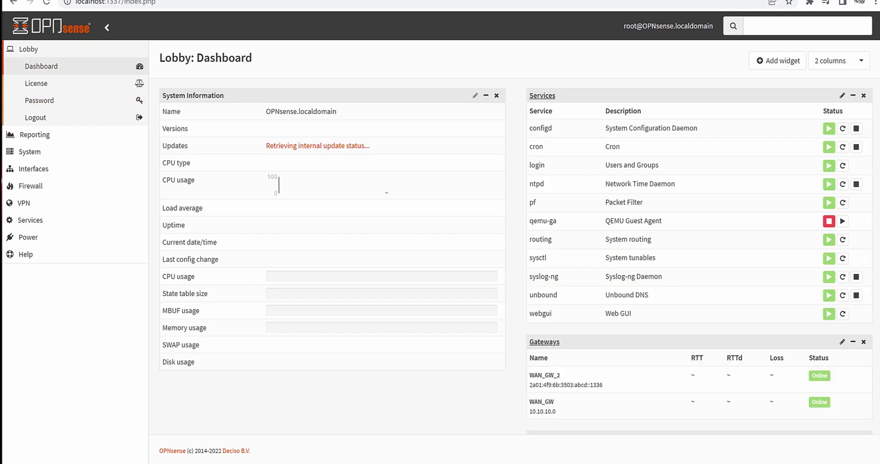
click(842, 221)
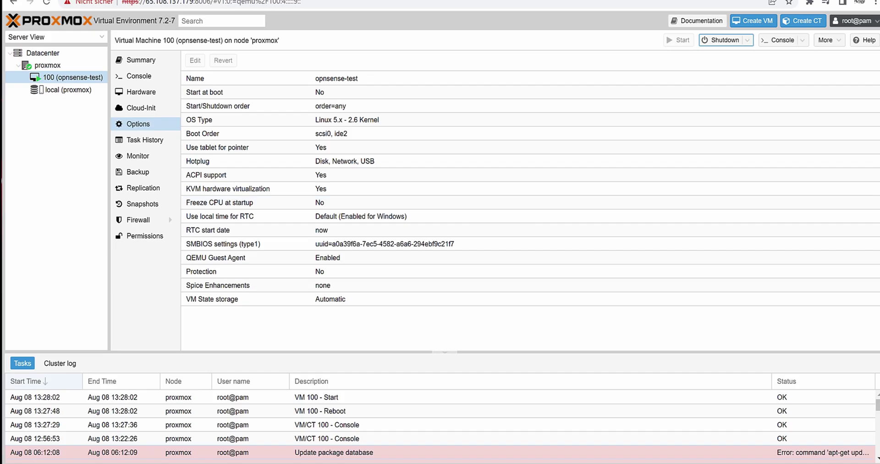
Switch to Proxmox and view the reboot and stop options for VM 100 (opnsense-test) and its QEMU Guest Agent option
click(747, 40)
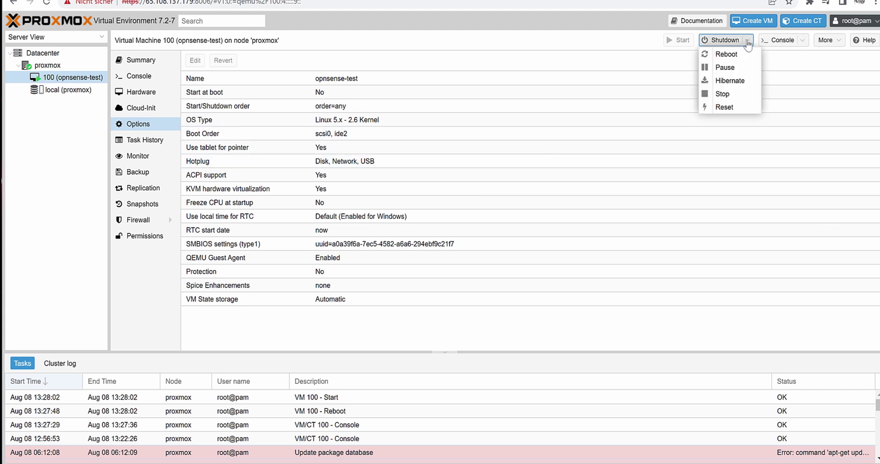
click(366, 258)
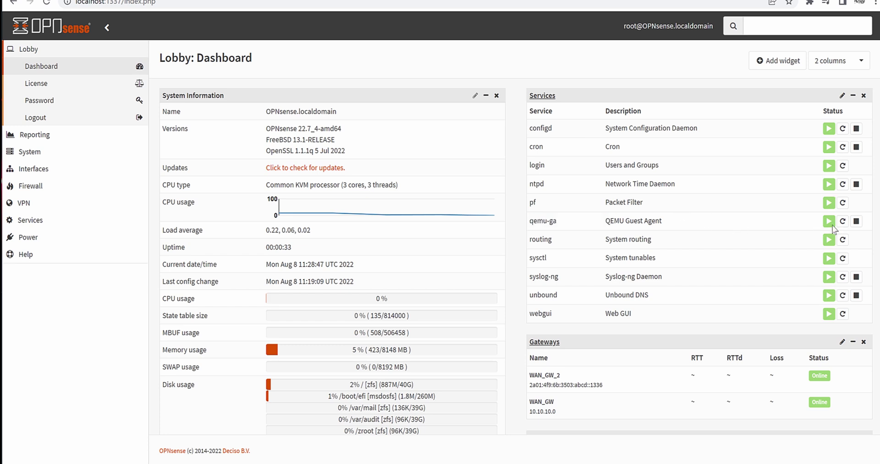
Return to OPNsense, check the QEMU Guest Agent service's settings, and view the services list on the dashboard
click(30, 220)
click(61, 306)
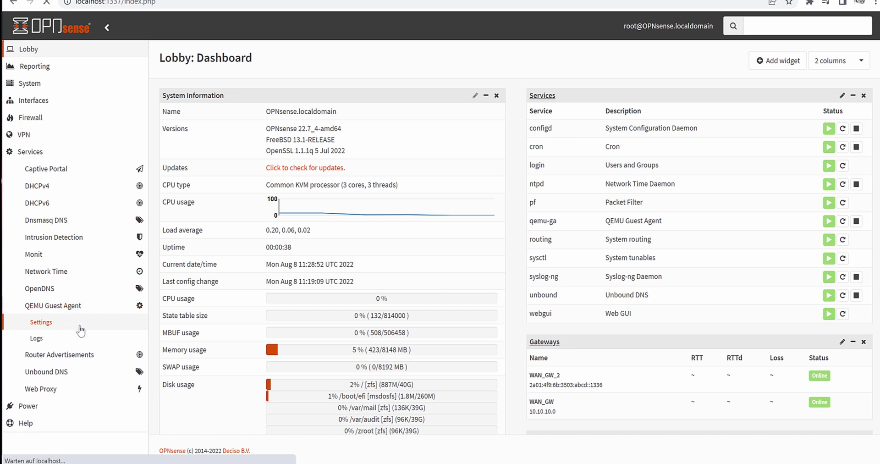
click(78, 323)
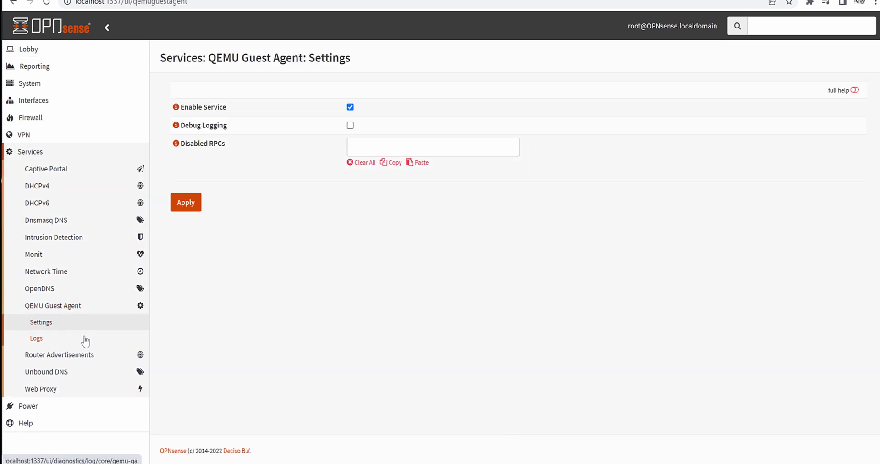
click(110, 49)
click(42, 66)
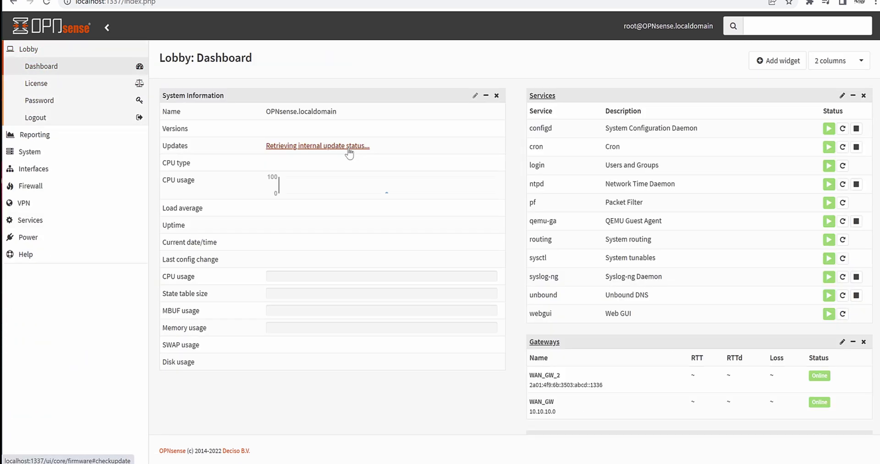